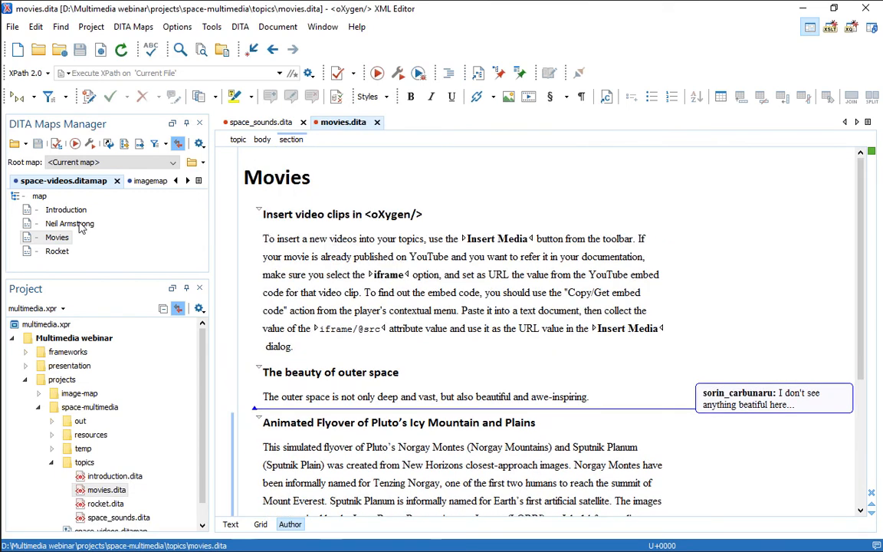
In space_sounds.dita, insert Frase_de_Neil_Armstrong.mp3 as audio media at the end of the "One small step..." section and play it.
{"action": "left_click", "coordinate": [239, 123]}
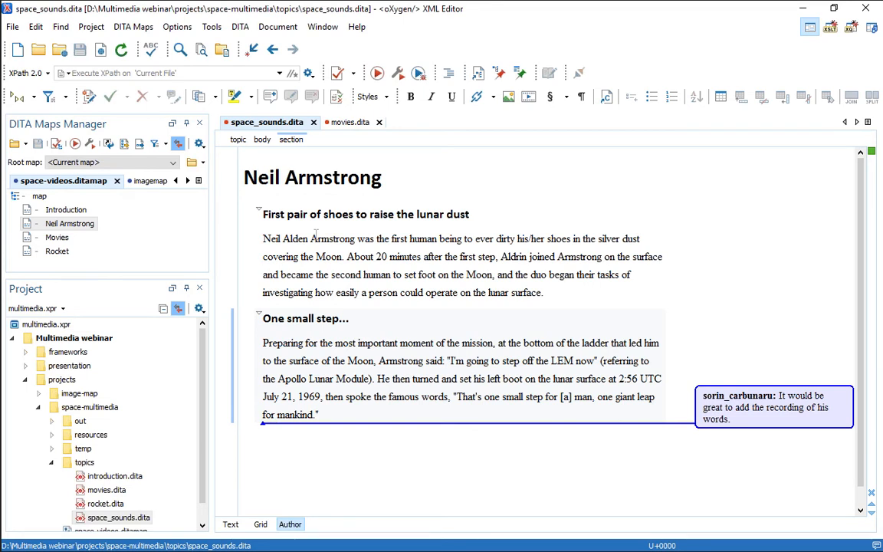
{"action": "scroll", "coordinate": [125, 458], "scroll_direction": "down", "scroll_amount": 2}
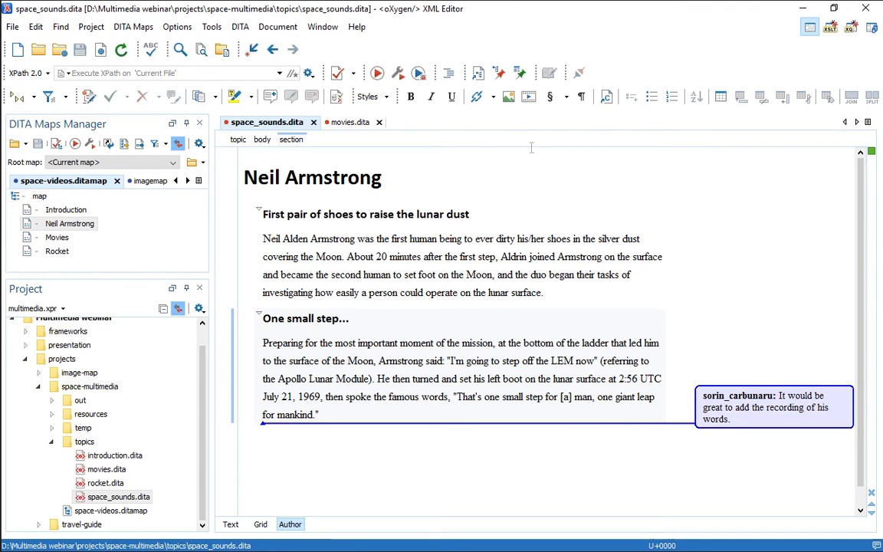
{"action": "left_click", "coordinate": [528, 98]}
{"action": "left_click_drag", "start_coordinate": [473, 183], "coordinate": [465, 166]}
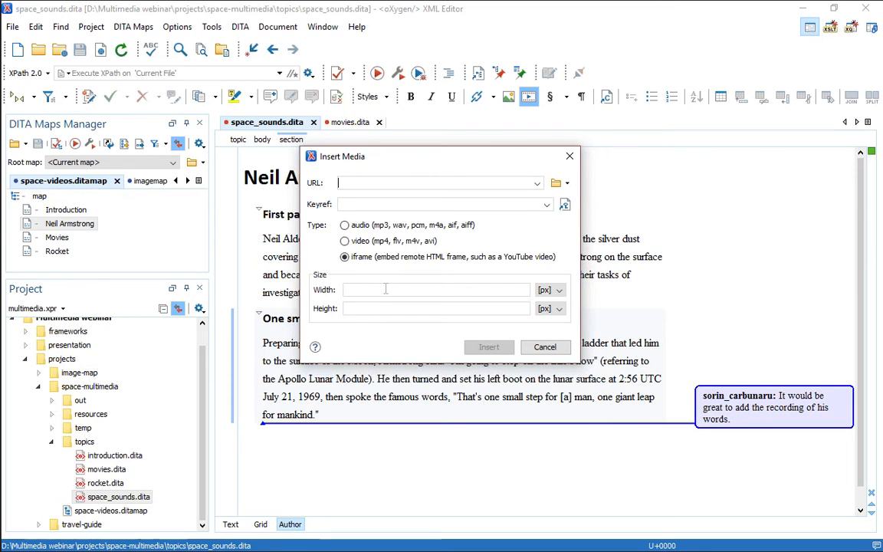
{"action": "left_click", "coordinate": [556, 183]}
{"action": "left_click_drag", "start_coordinate": [522, 110], "coordinate": [365, 39]}
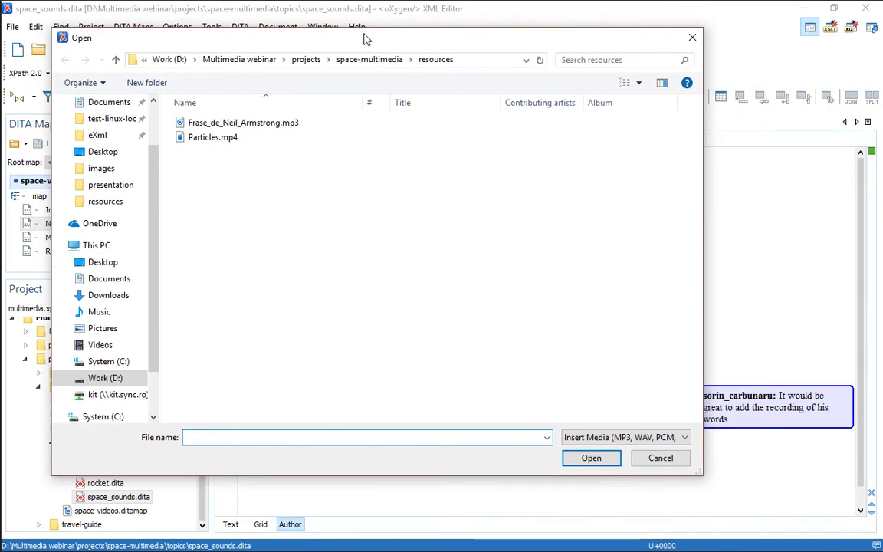
{"action": "left_click", "coordinate": [286, 125]}
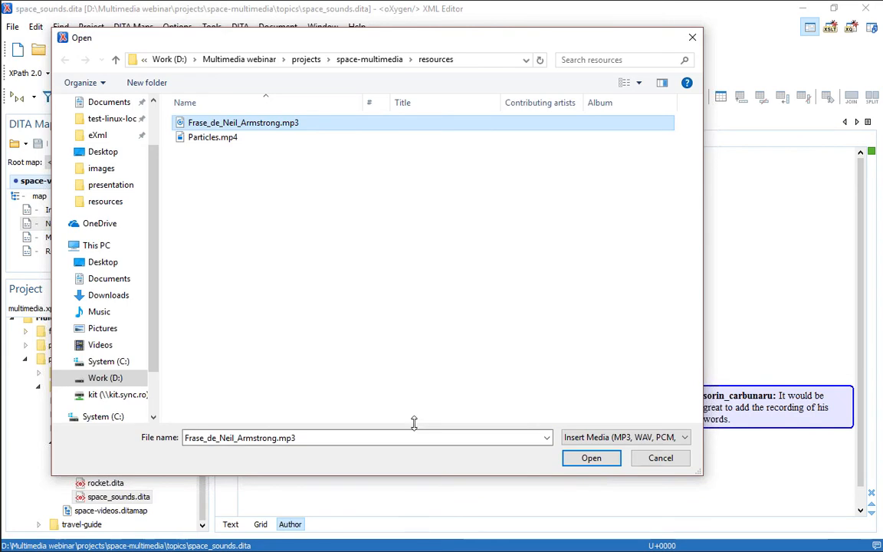
{"action": "left_click", "coordinate": [590, 458]}
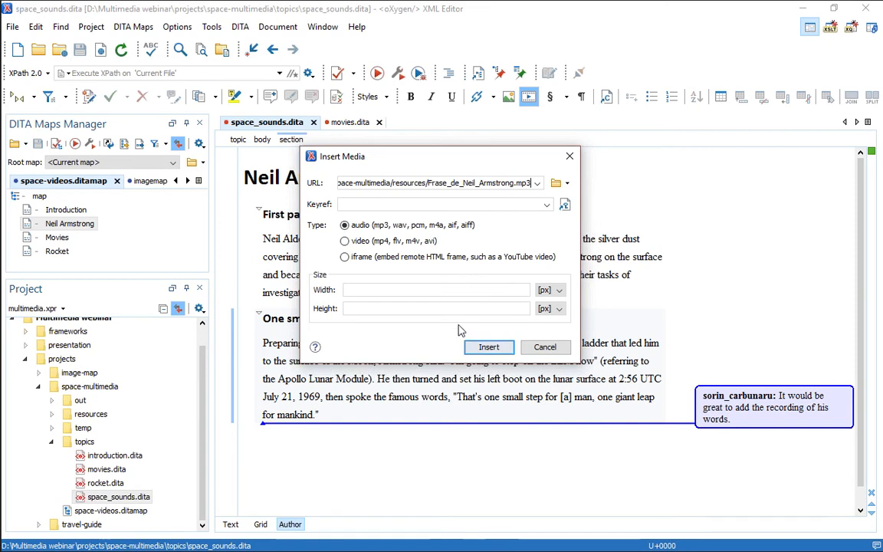
{"action": "left_click", "coordinate": [496, 342]}
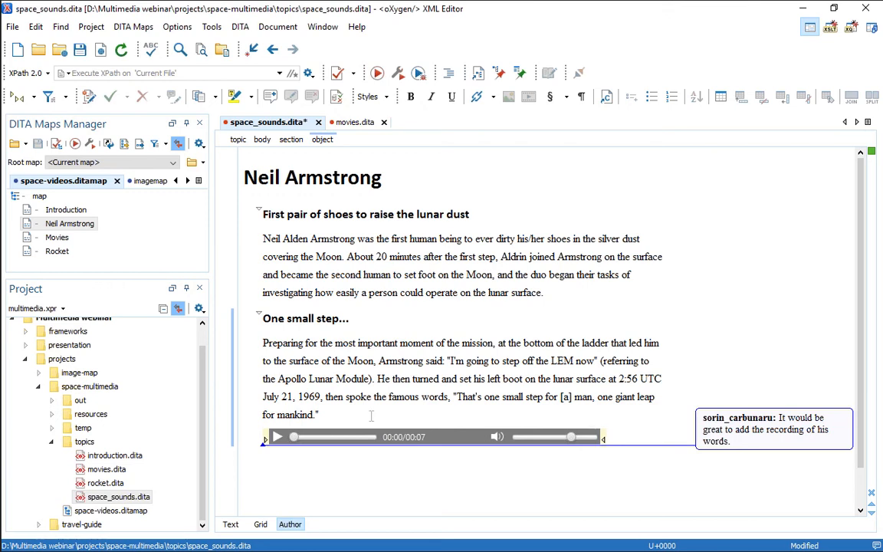
{"action": "left_click", "coordinate": [276, 437]}
Try adding Frase_de_Neil_Armstrong.mp3 from the project's resources folder inside the "One small step..." paragraph, and undo the insertion.
{"action": "left_click", "coordinate": [392, 378]}
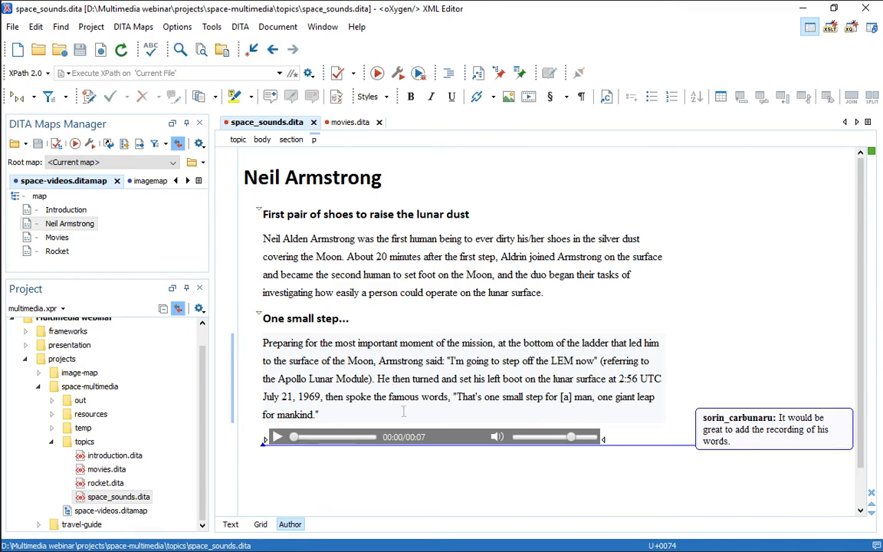
{"action": "left_click", "coordinate": [52, 414]}
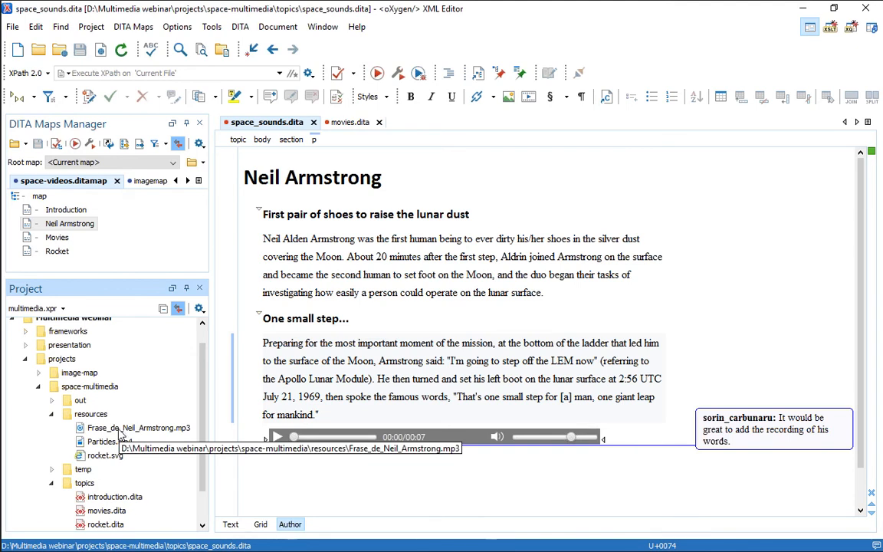
{"action": "left_click_drag", "start_coordinate": [119, 433], "coordinate": [388, 360]}
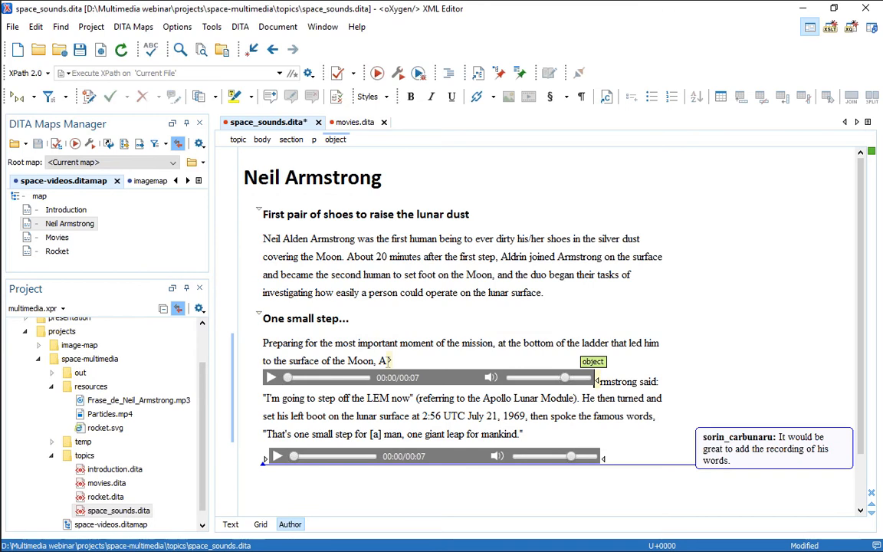
{"action": "key", "text": "ctrl+z"}
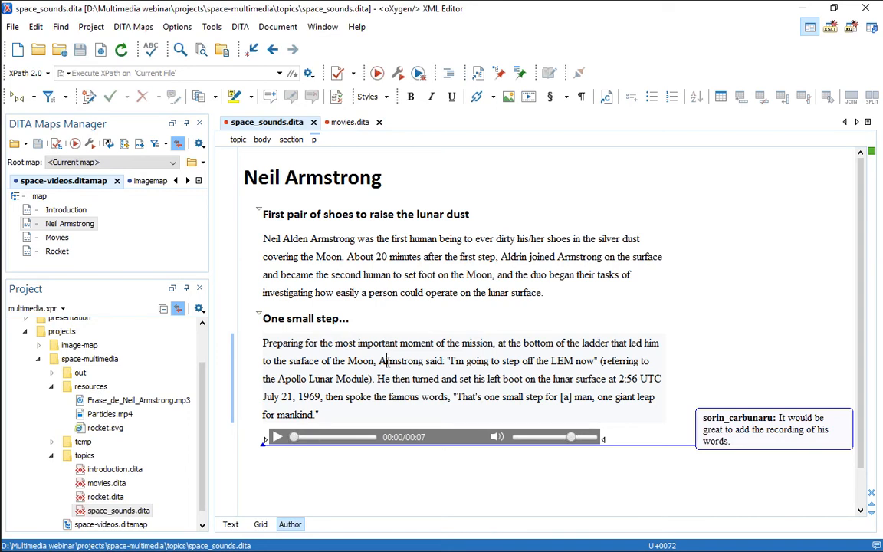
Switch to movies.dita and review the "The beauty of outer space" and Pluto flyover sections with their comments about missing clips.
{"action": "left_click", "coordinate": [345, 123]}
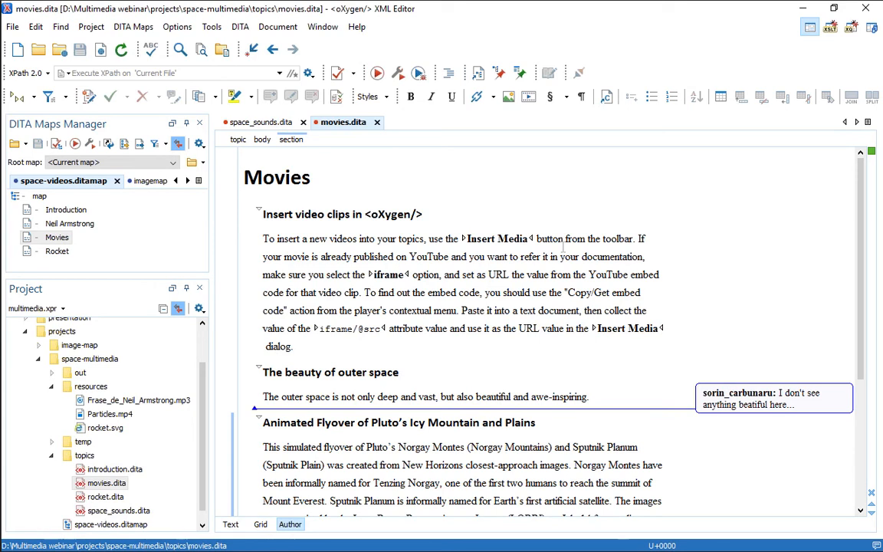
{"action": "scroll", "coordinate": [569, 292], "scroll_direction": "down", "scroll_amount": 4}
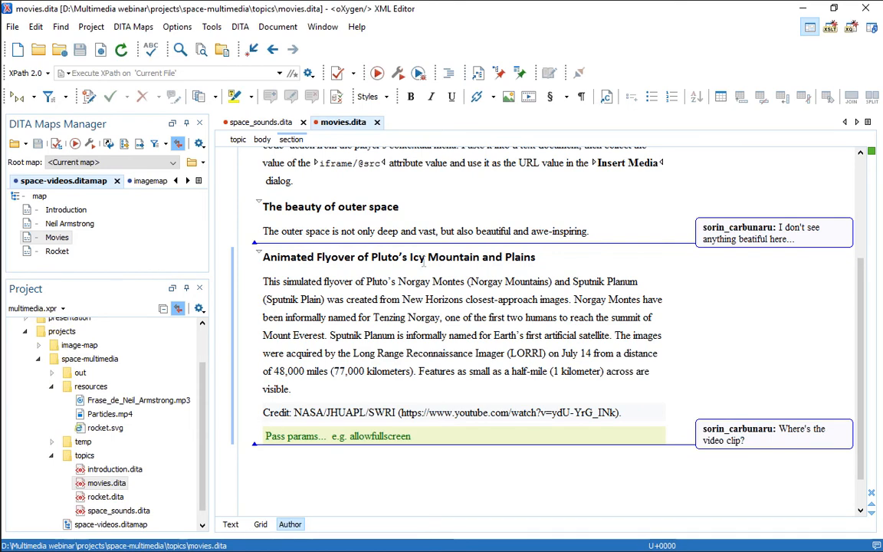
{"action": "left_click_drag", "start_coordinate": [264, 232], "coordinate": [436, 233]}
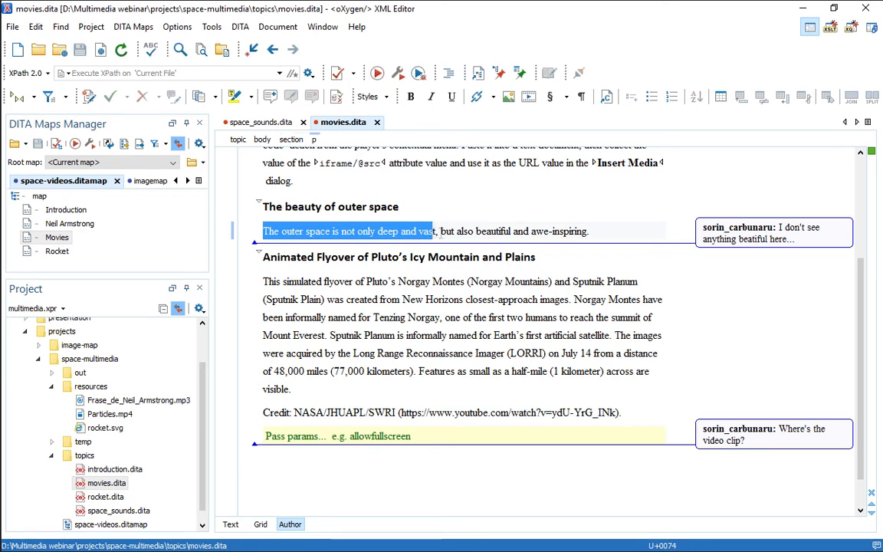
{"action": "left_click", "coordinate": [582, 231]}
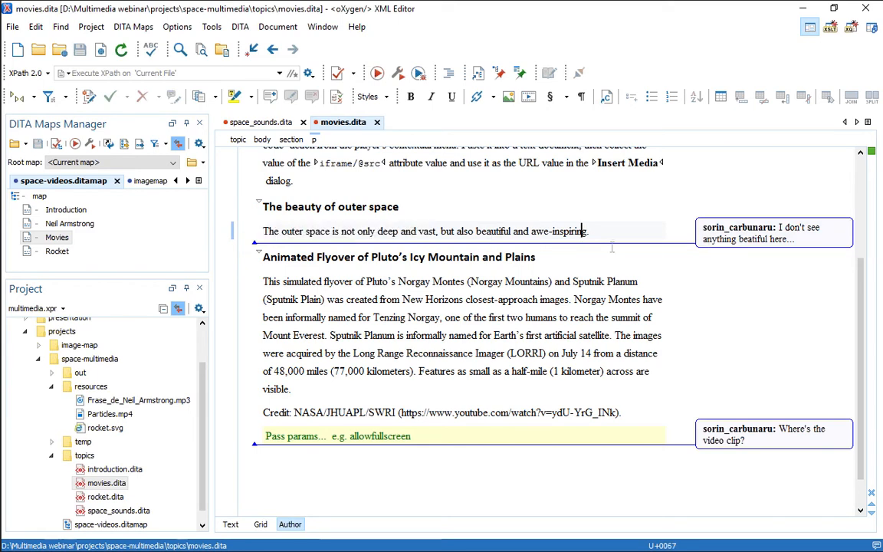
{"action": "left_click", "coordinate": [250, 232]}
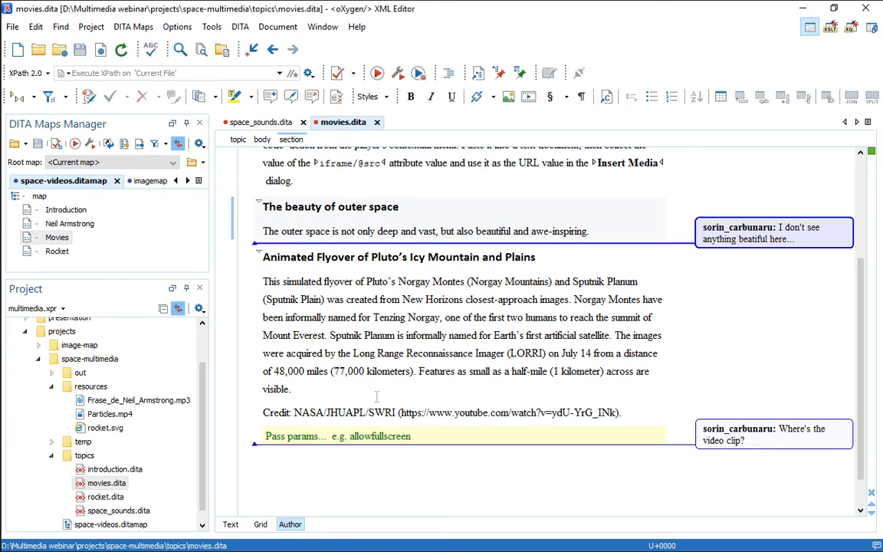
{"action": "left_click", "coordinate": [342, 426]}
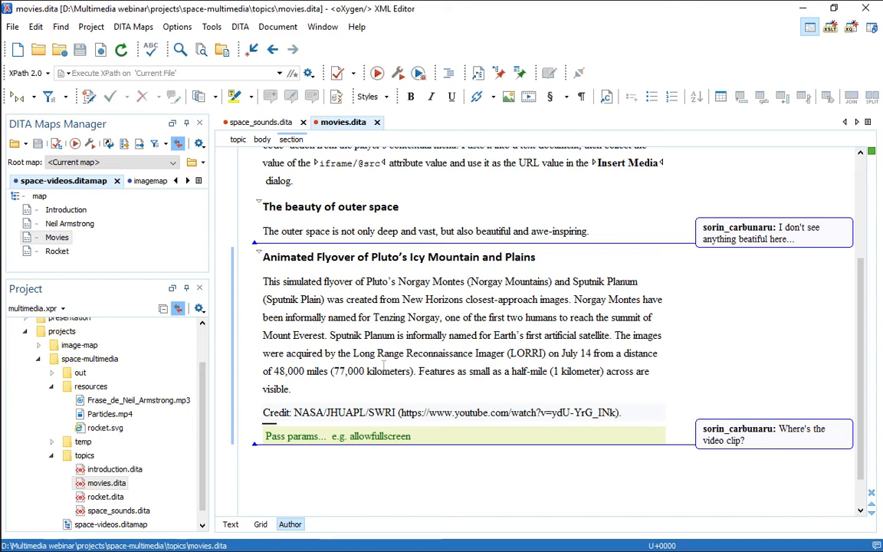
Insert Particles.mp4 from the resources folder as video media at the end of the "The beauty of outer space" section.
{"action": "scroll", "coordinate": [413, 214], "scroll_direction": "up", "scroll_amount": 3}
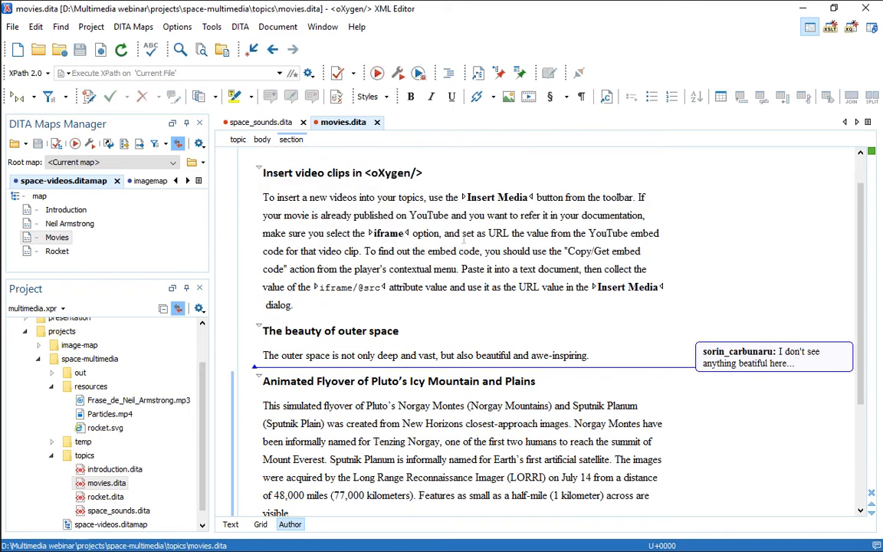
{"action": "left_click", "coordinate": [308, 355]}
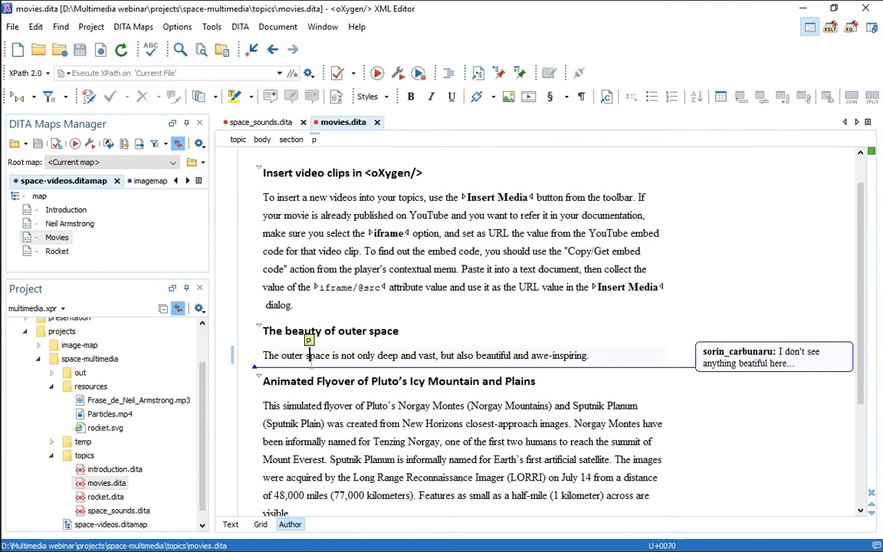
{"action": "left_click", "coordinate": [285, 330]}
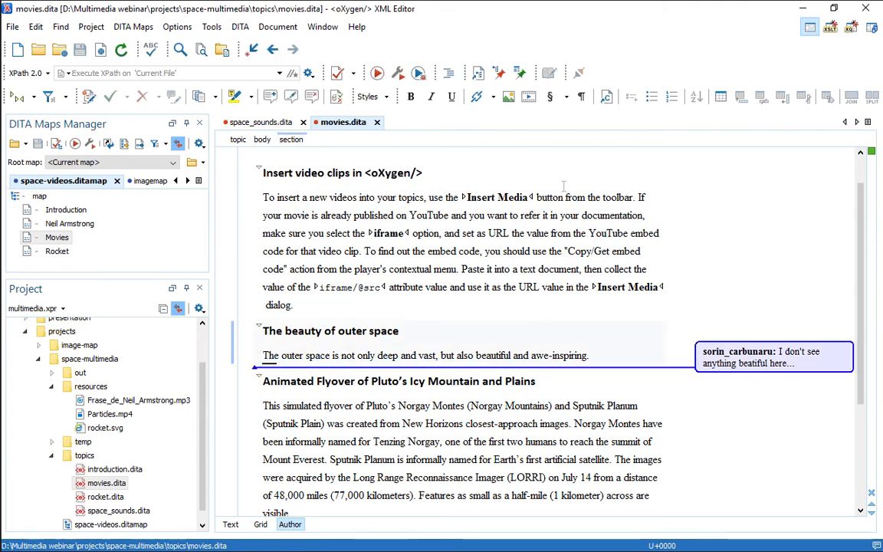
{"action": "left_click", "coordinate": [527, 103]}
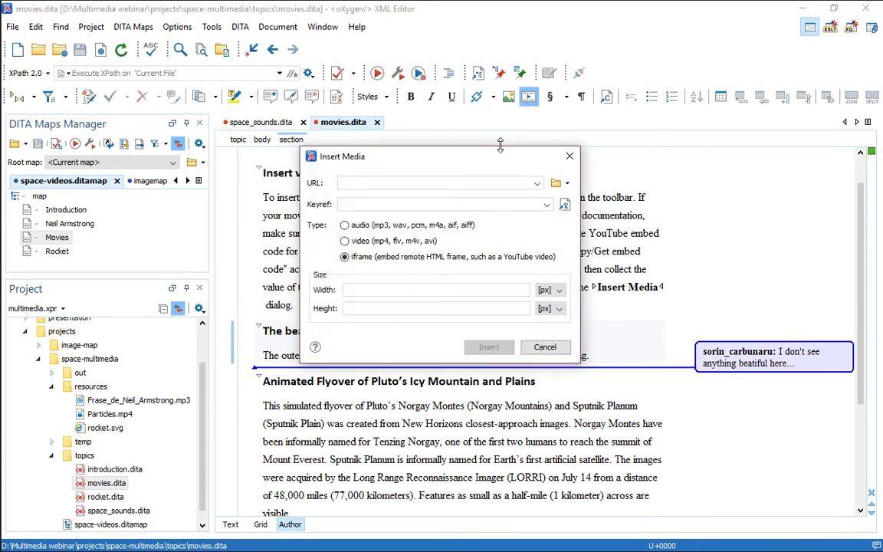
{"action": "left_click_drag", "start_coordinate": [471, 161], "coordinate": [467, 122]}
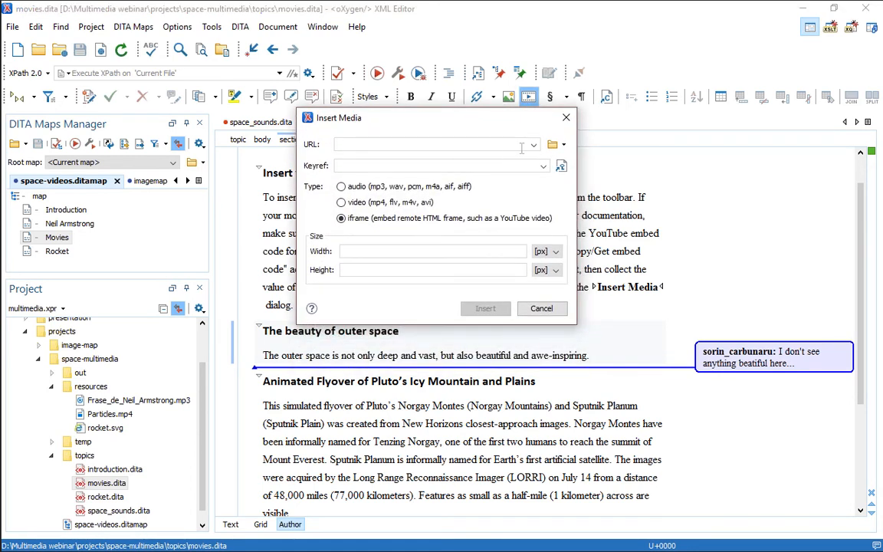
{"action": "left_click", "coordinate": [552, 144]}
{"action": "left_click", "coordinate": [414, 209]}
{"action": "left_click_drag", "start_coordinate": [507, 113], "coordinate": [369, 46]}
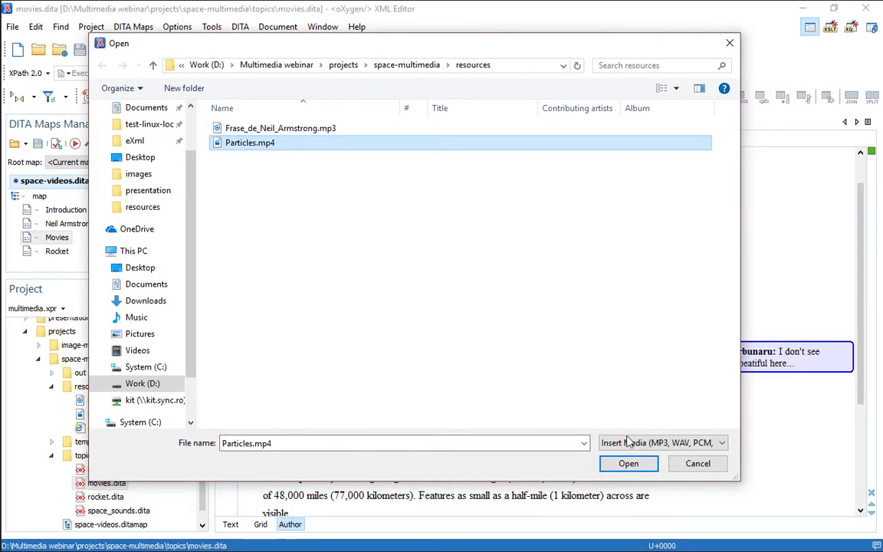
{"action": "left_click", "coordinate": [628, 465]}
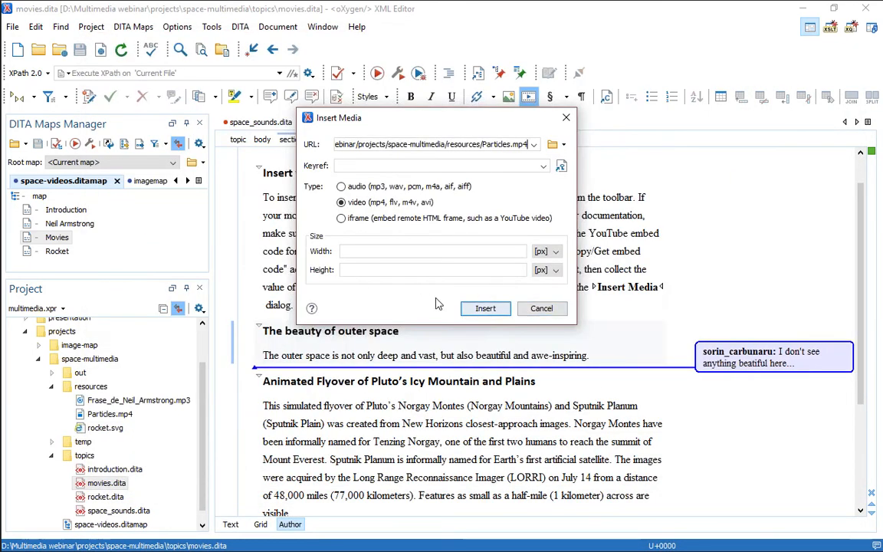
{"action": "left_click", "coordinate": [486, 309]}
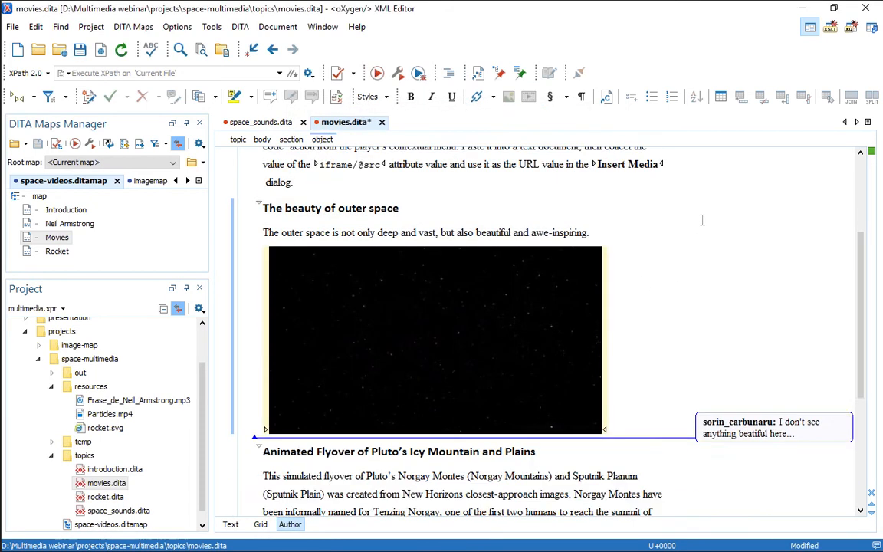
{"action": "scroll", "coordinate": [702, 220], "scroll_direction": "down", "scroll_amount": 1}
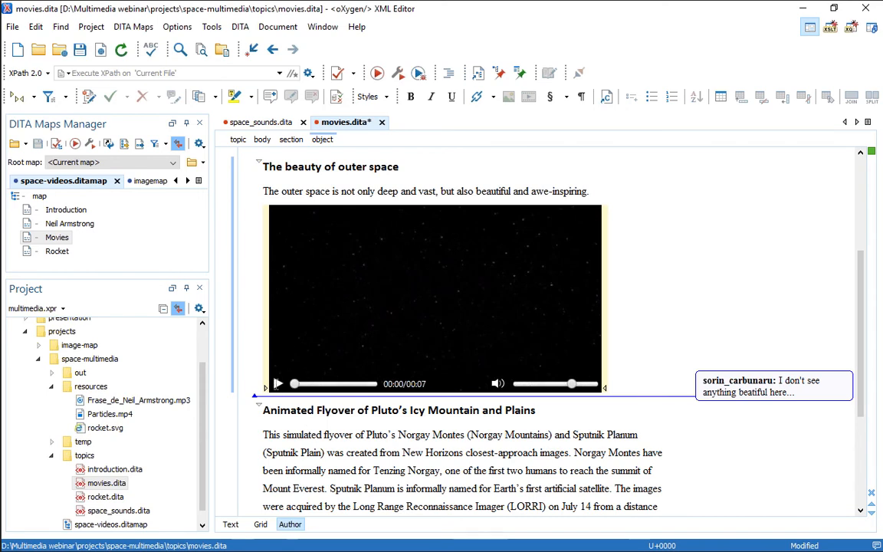
Place the cursor after the Credit paragraph in the Pluto section, switch to Chrome, and briefly play the Pluto flyover video on YouTube.
{"action": "scroll", "coordinate": [308, 431], "scroll_direction": "down", "scroll_amount": 1}
{"action": "scroll", "coordinate": [308, 431], "scroll_direction": "down", "scroll_amount": 4}
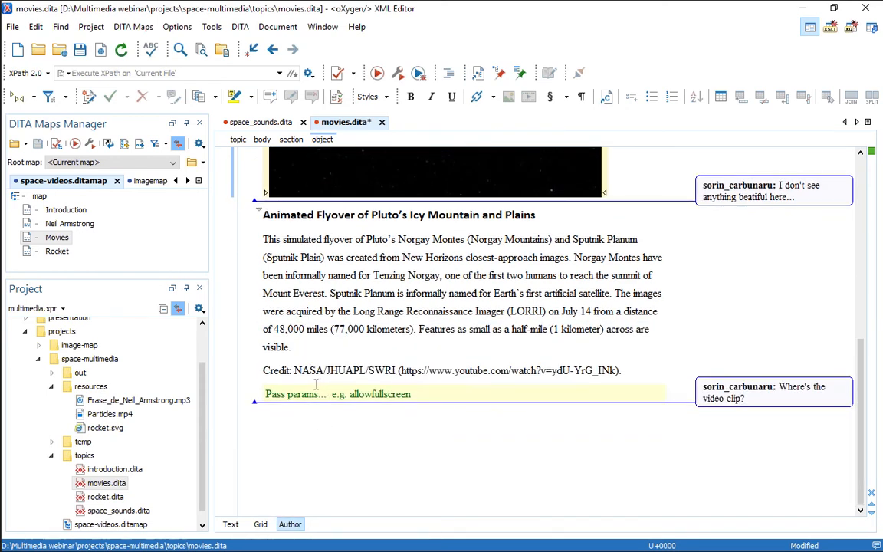
{"action": "left_click", "coordinate": [419, 394]}
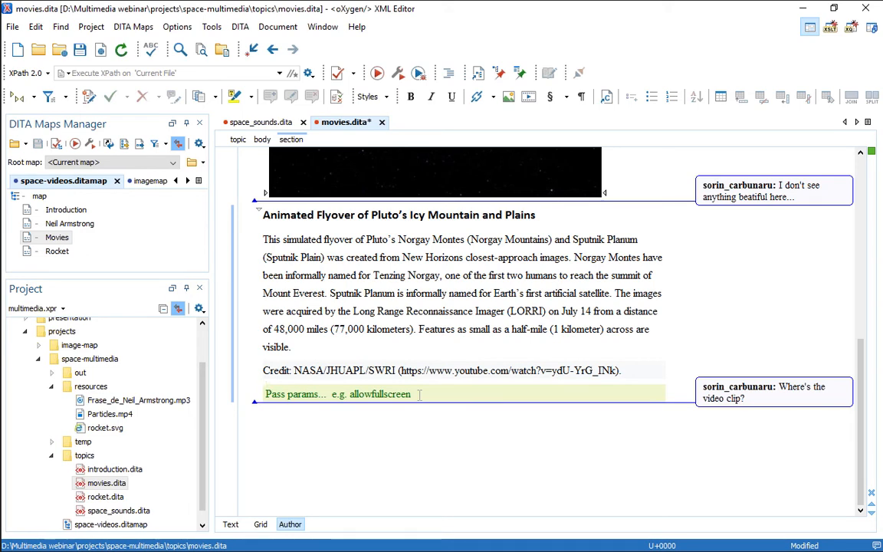
{"action": "mouse_move", "coordinate": [77, 547]}
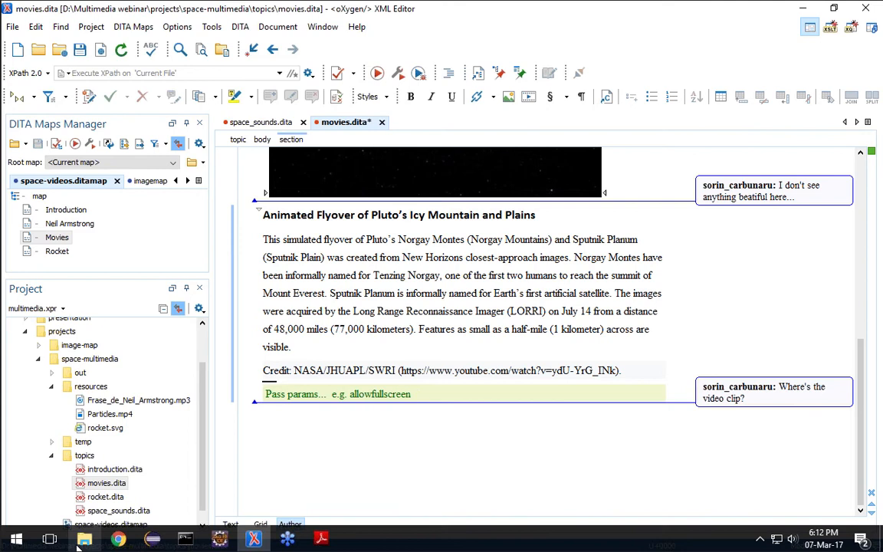
{"action": "left_click", "coordinate": [120, 540]}
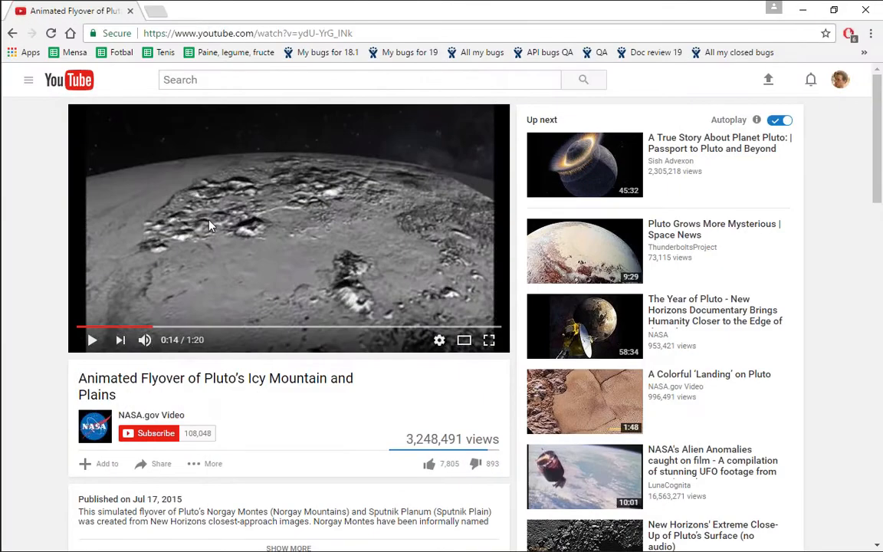
{"action": "left_click", "coordinate": [92, 339]}
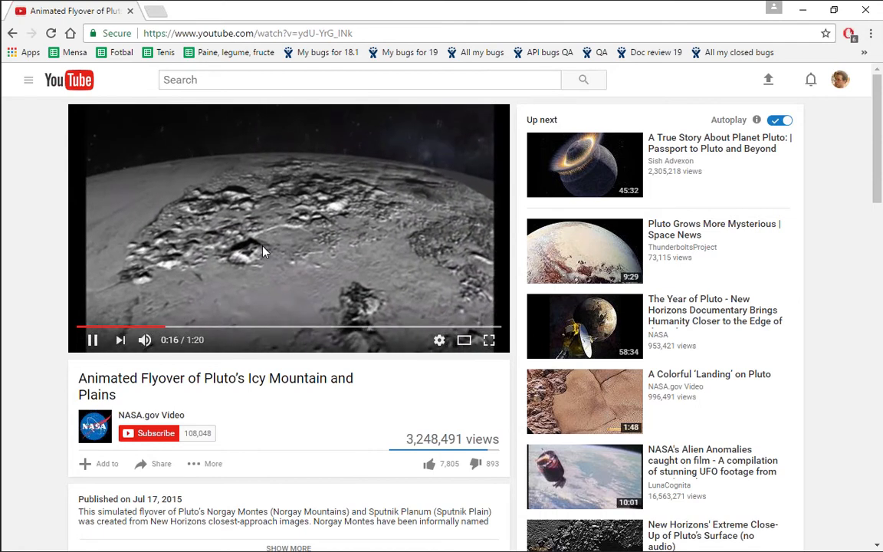
{"action": "left_click", "coordinate": [91, 342]}
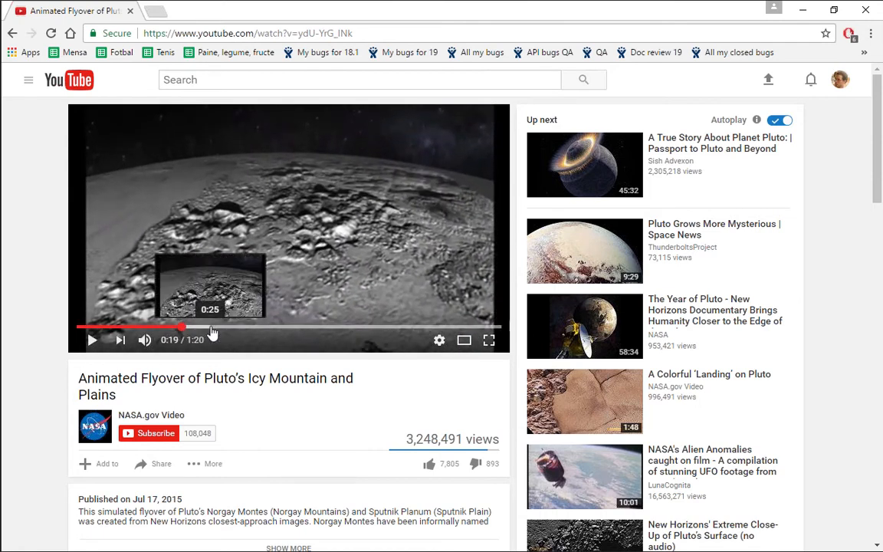
Copy the YouTube video's embed code and return to movies.dita in oXygen XML Editor.
{"action": "right_click", "coordinate": [280, 191]}
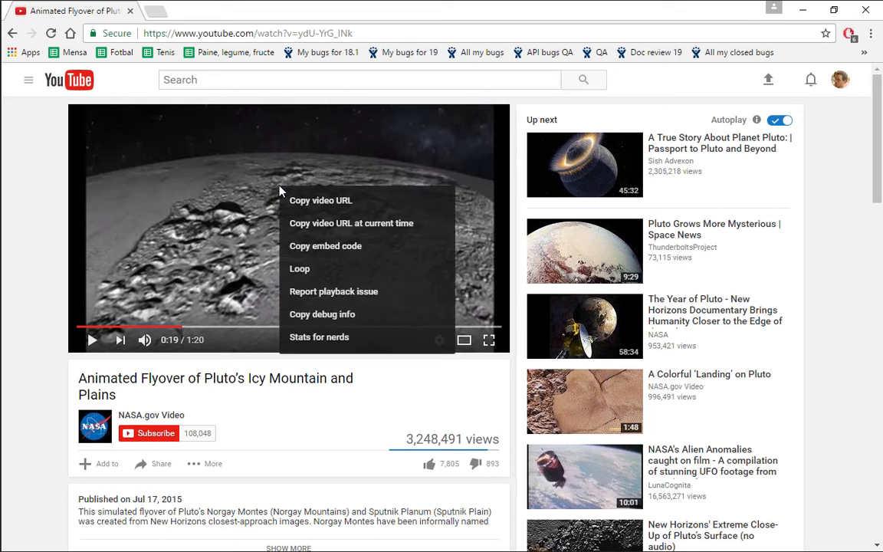
{"action": "left_click", "coordinate": [344, 253]}
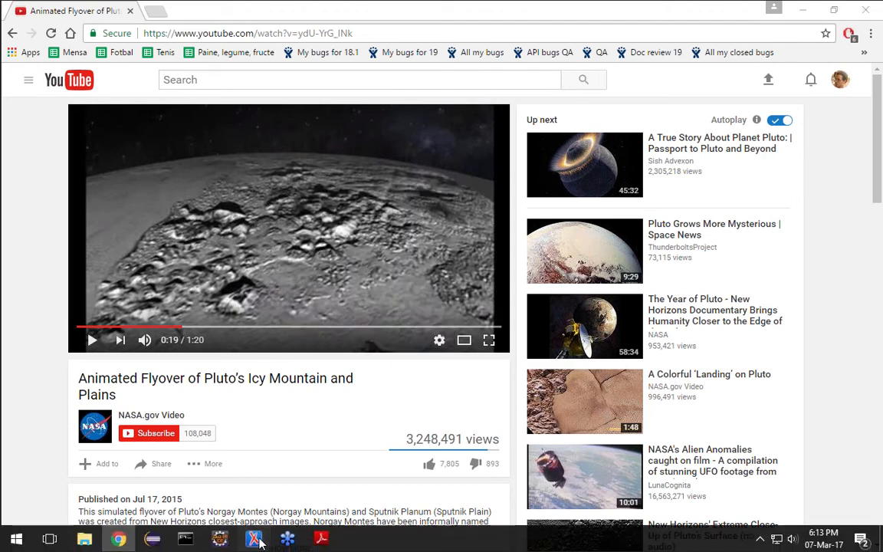
{"action": "left_click", "coordinate": [259, 542]}
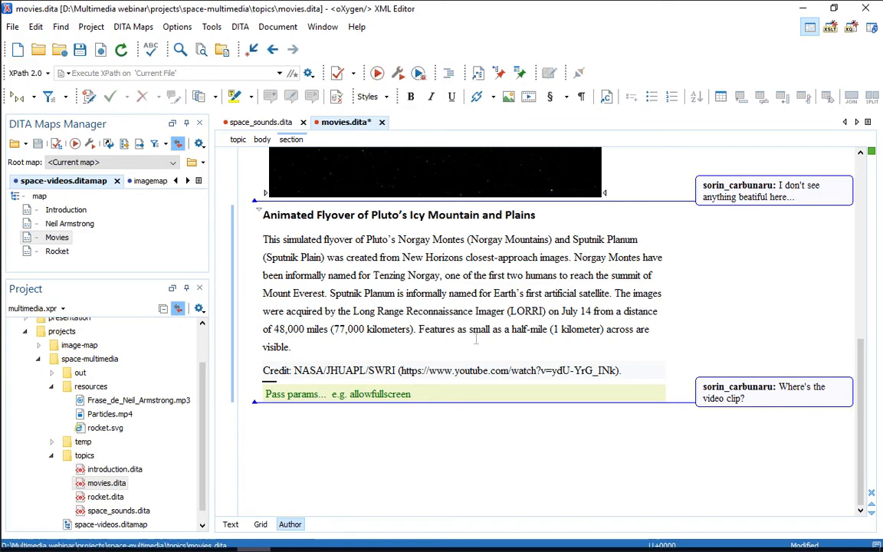
Insert the copied YouTube embed code as iframe media, 640 by 360 px, after the Credit paragraph in the Pluto section.
{"action": "left_click", "coordinate": [531, 98]}
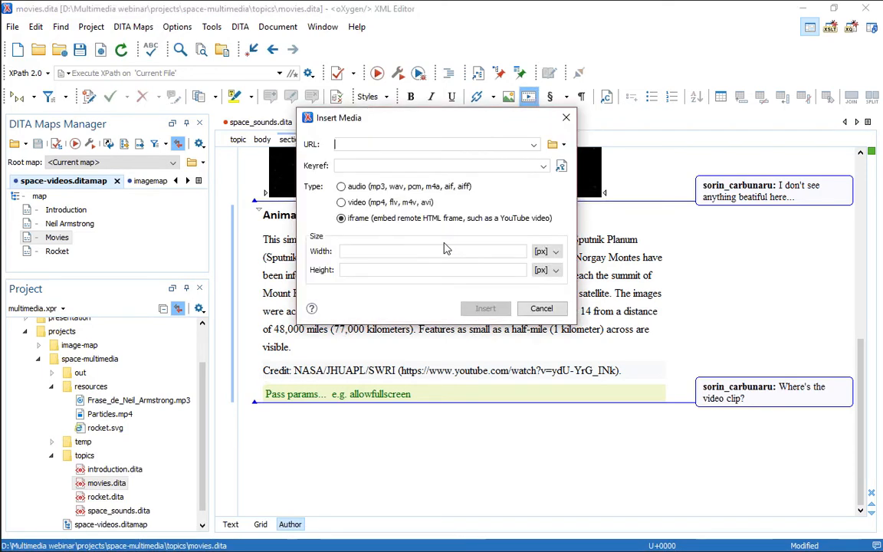
{"action": "right_click", "coordinate": [349, 147]}
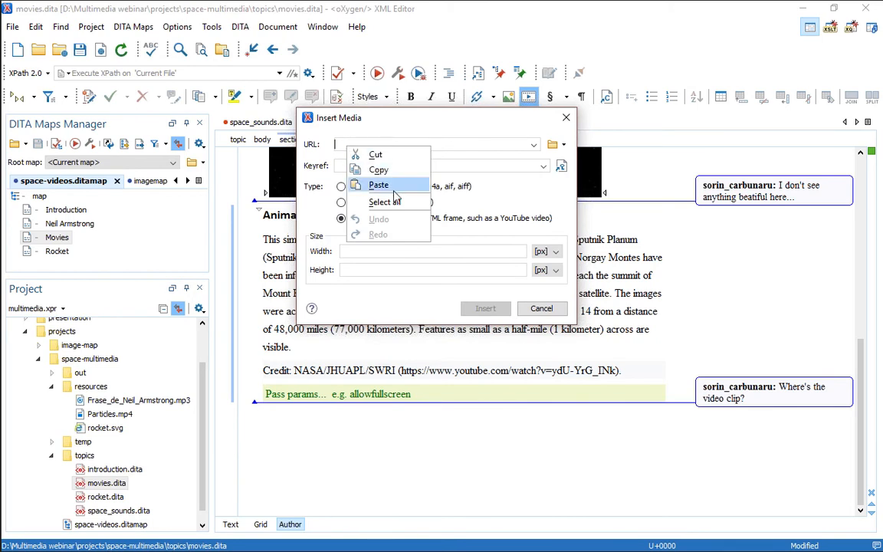
{"action": "left_click", "coordinate": [378, 186]}
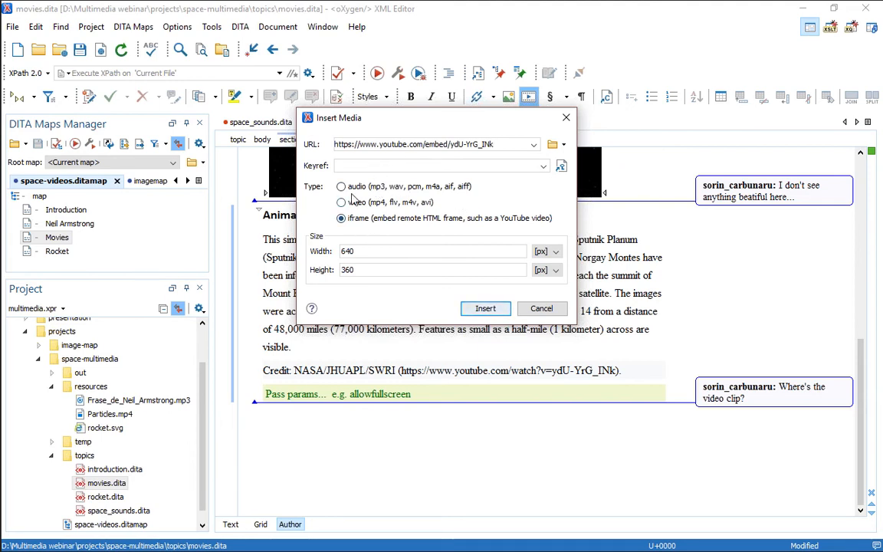
{"action": "left_click_drag", "start_coordinate": [363, 115], "coordinate": [368, 154]}
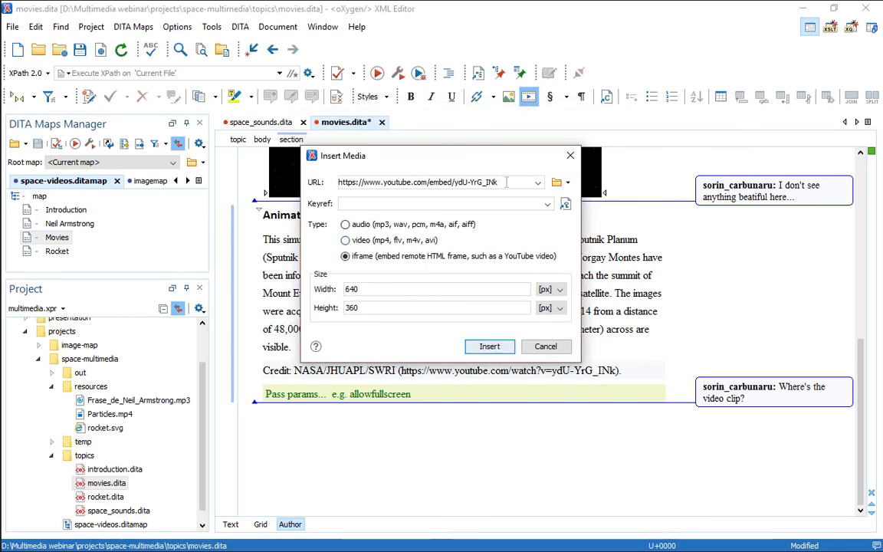
{"action": "left_click_drag", "start_coordinate": [506, 182], "coordinate": [338, 182]}
{"action": "left_click", "coordinate": [384, 289]}
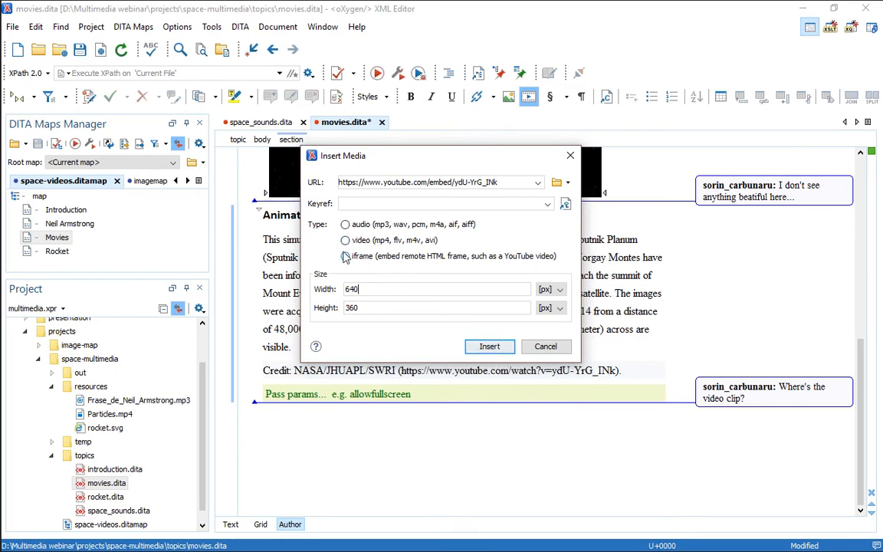
{"action": "left_click", "coordinate": [491, 348]}
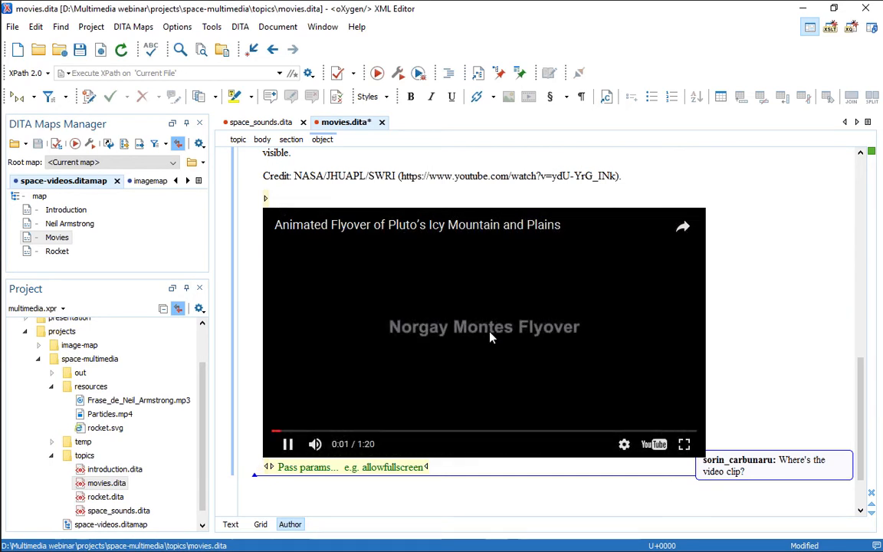
Preview the embedded Pluto flyover by skipping ahead to 0:21, pause it, and save movies.dita.
{"action": "left_click", "coordinate": [336, 431]}
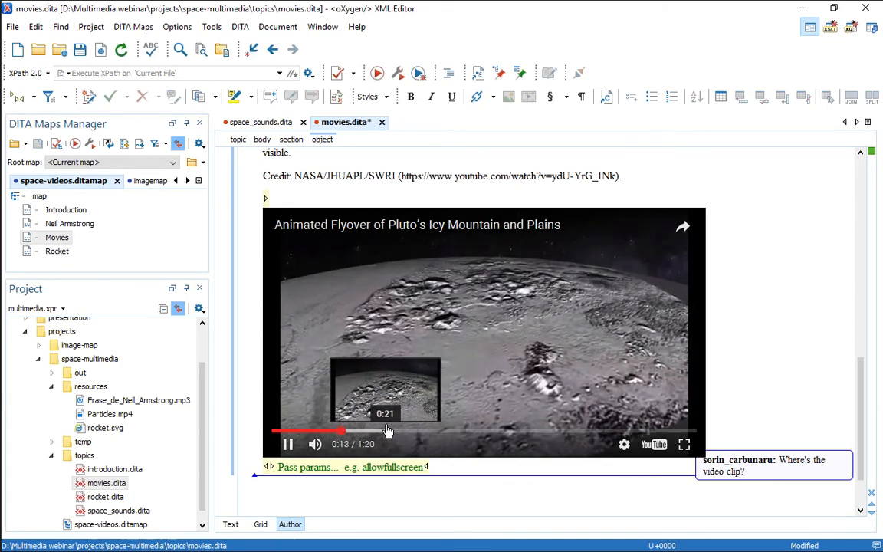
{"action": "left_click", "coordinate": [387, 431]}
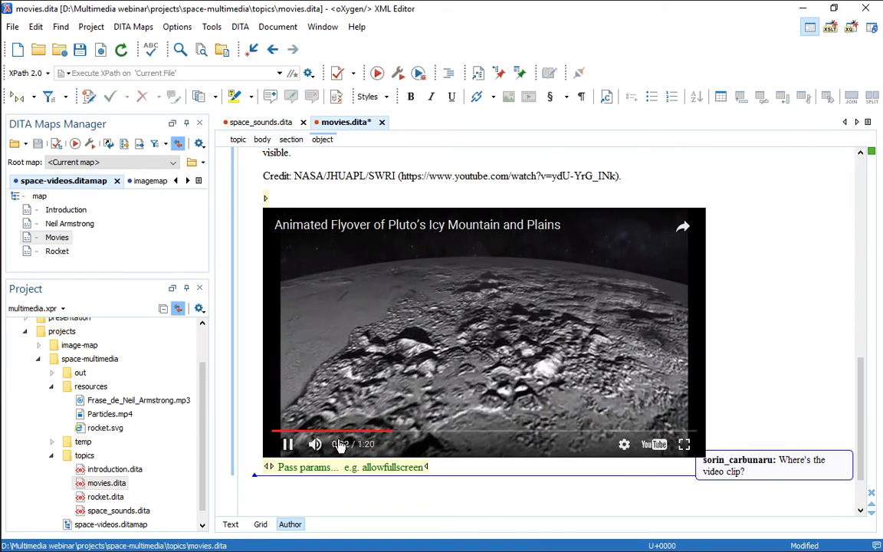
{"action": "left_click", "coordinate": [290, 448]}
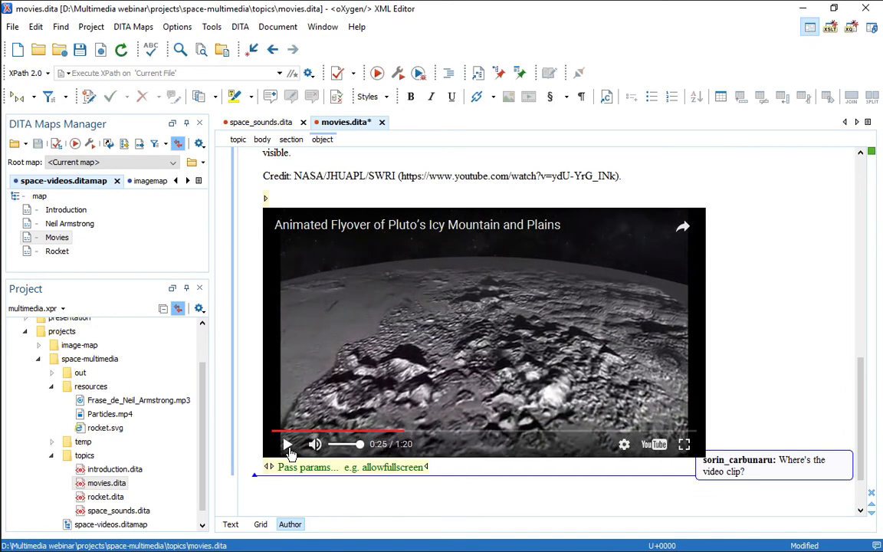
{"action": "key", "text": "ctrl+s"}
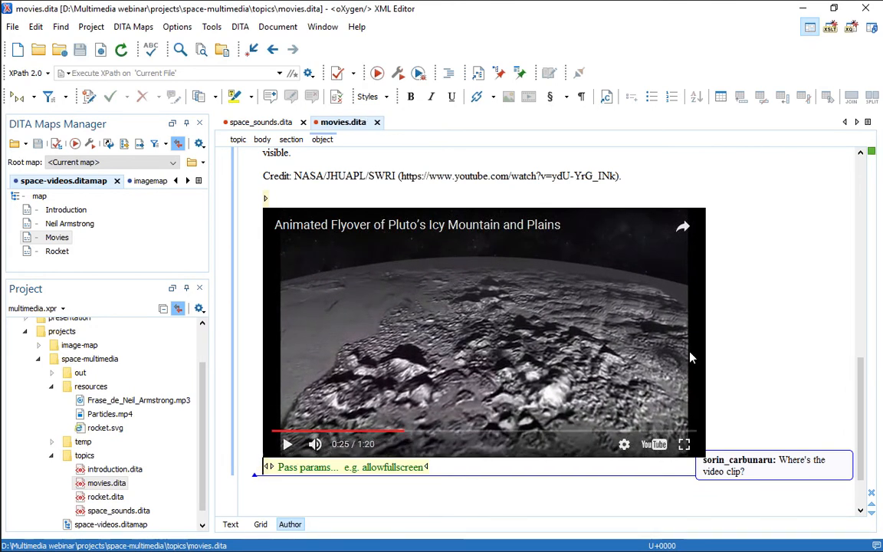
Show movies.dita as source text, expand the iframe object element, and add a param element inside it.
{"action": "scroll", "coordinate": [691, 355], "scroll_direction": "up", "scroll_amount": 3}
{"action": "scroll", "coordinate": [692, 352], "scroll_direction": "down", "scroll_amount": 4}
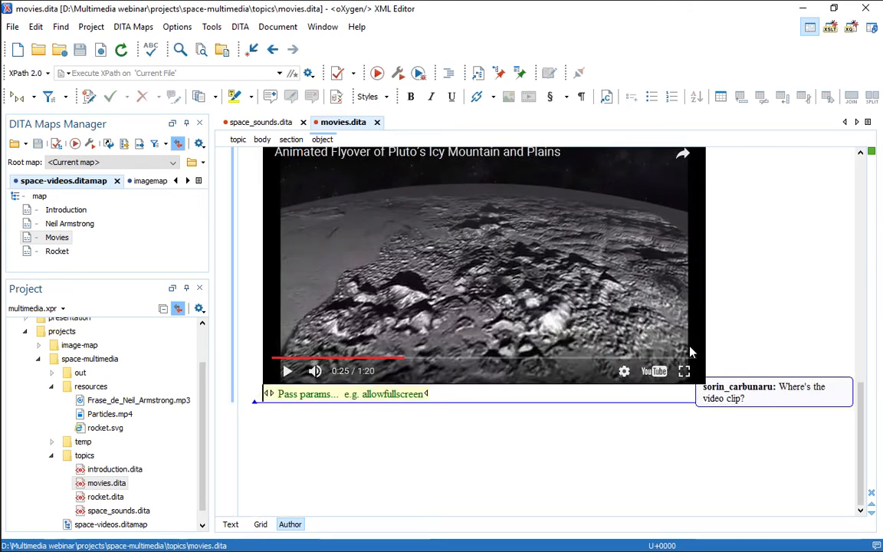
{"action": "scroll", "coordinate": [637, 339], "scroll_direction": "up", "scroll_amount": 3}
{"action": "scroll", "coordinate": [637, 340], "scroll_direction": "down", "scroll_amount": 2}
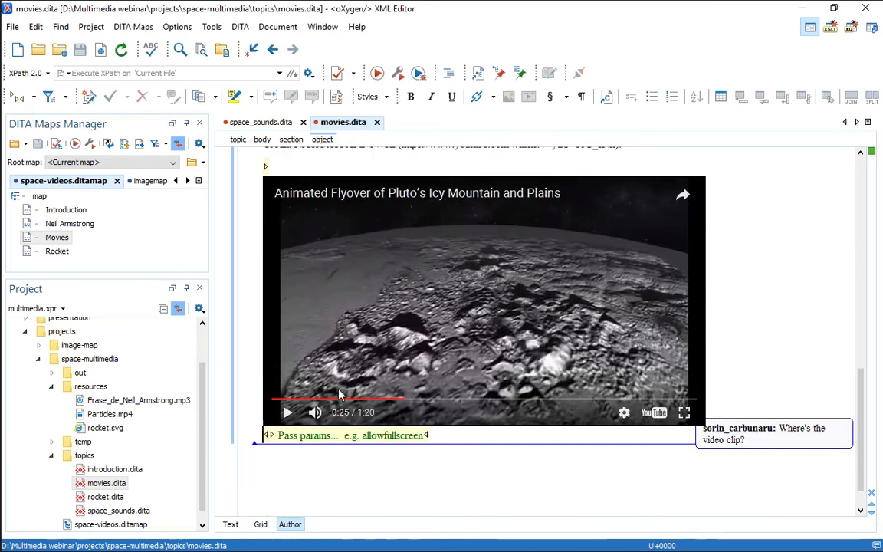
{"action": "left_click", "coordinate": [230, 525]}
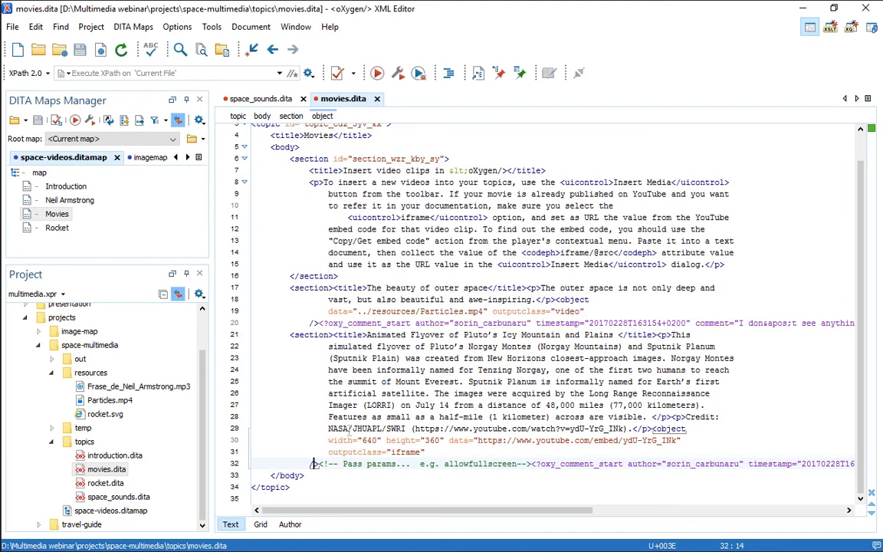
{"action": "key", "text": "BackSpace"}
{"action": "key", "text": "Return"}
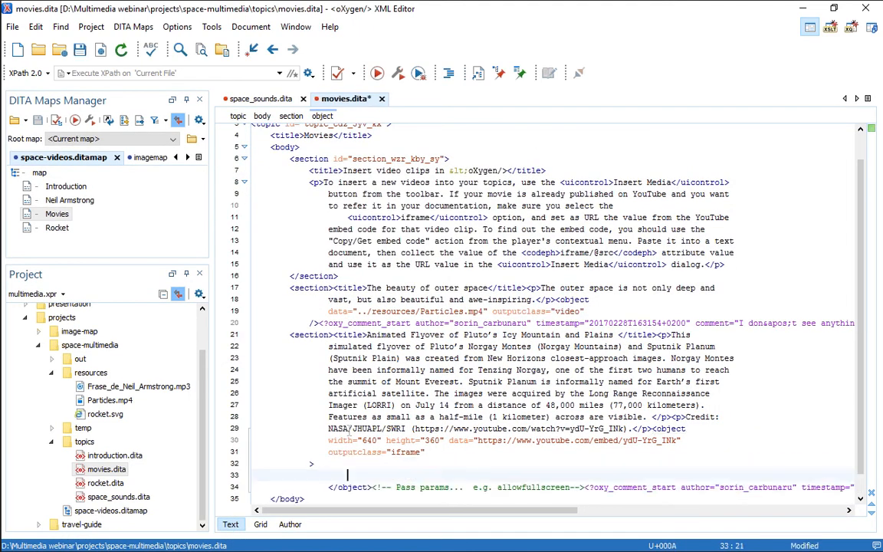
{"action": "type", "text": "<para"}
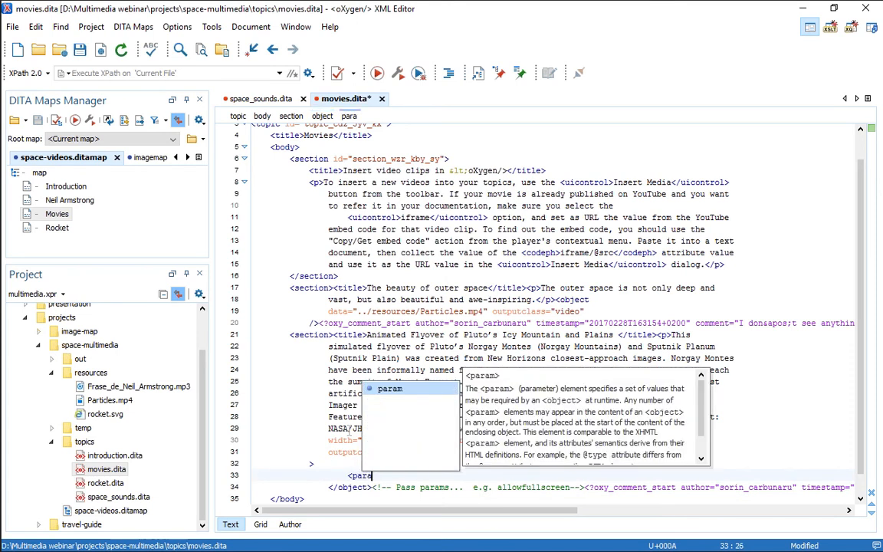
{"action": "key", "text": "Return"}
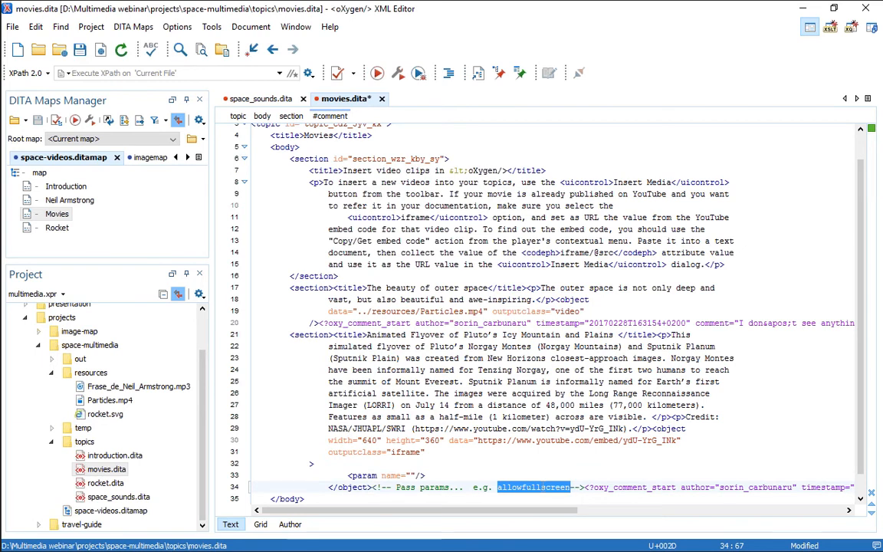
Set the param element's name attribute to allowfullscreen and save movies.dita.
{"action": "left_click", "coordinate": [409, 475]}
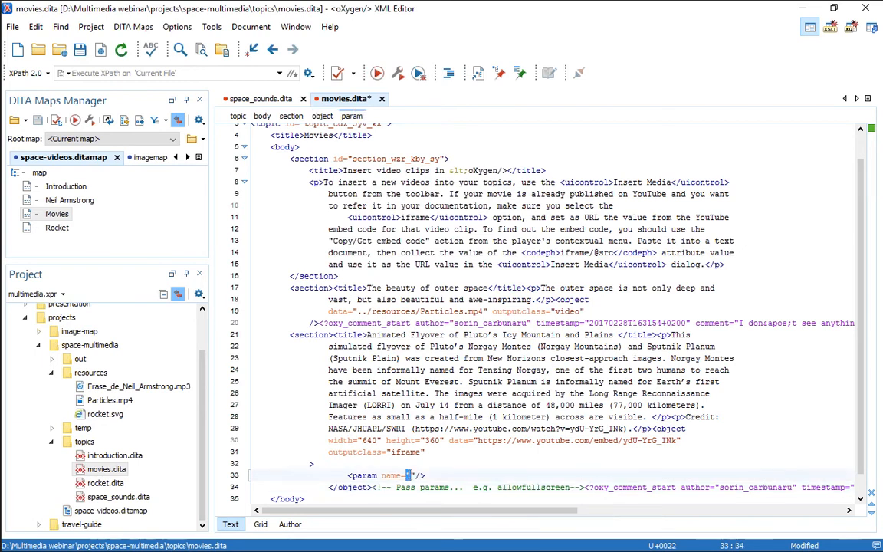
{"action": "type", "text": "allowfullscreen"}
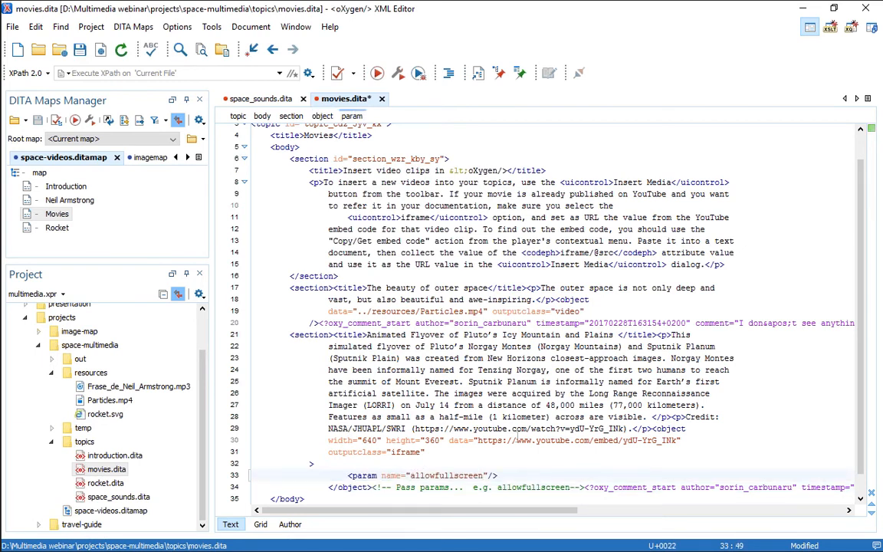
{"action": "key", "text": "ctrl+s"}
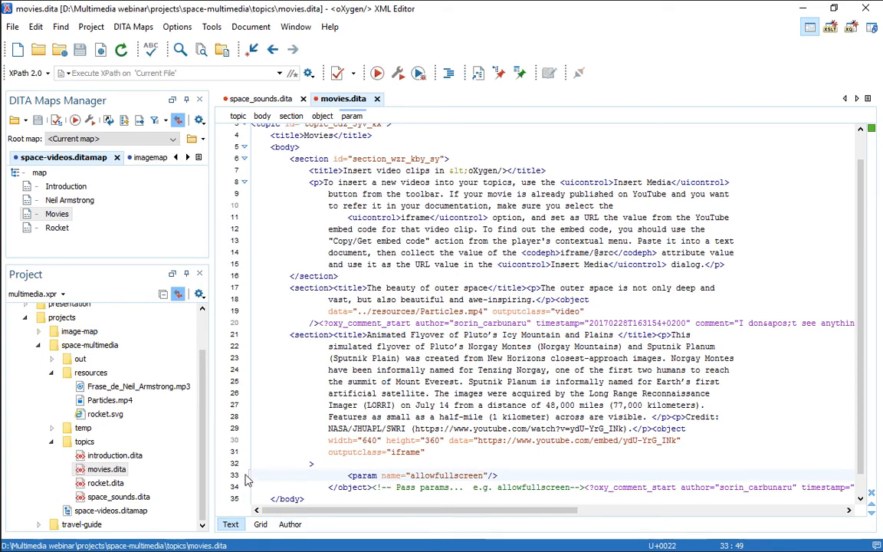
Run the DITA Map WebHelp Responsive transformation on space-videos.ditamap.
{"action": "left_click", "coordinate": [89, 120]}
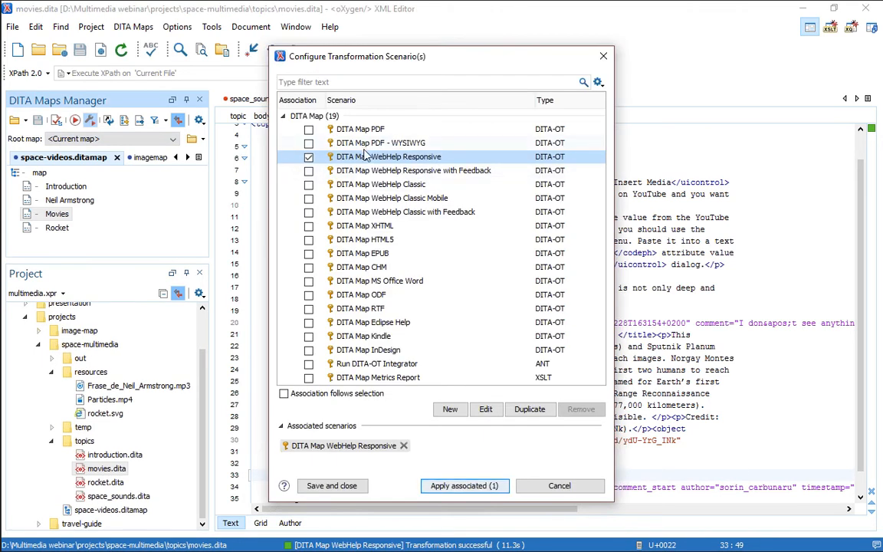
{"action": "left_click", "coordinate": [455, 488]}
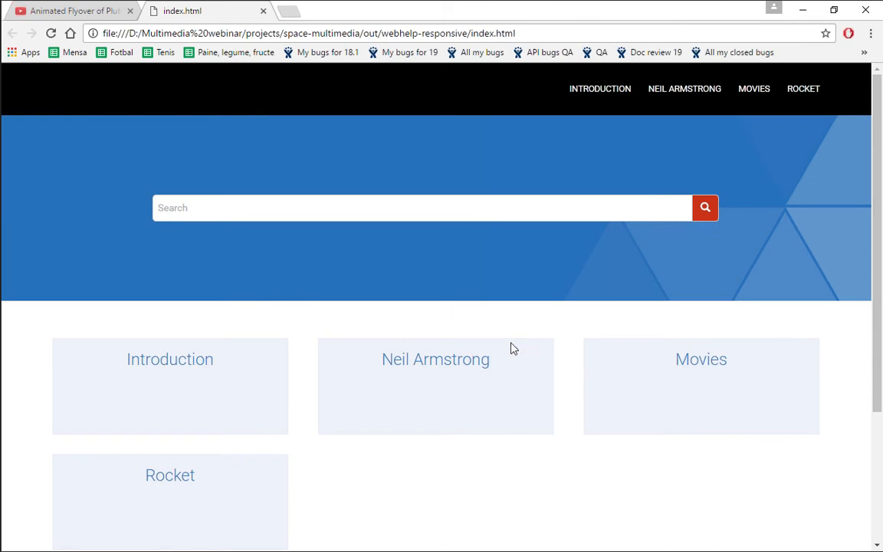
In the WebHelp output, open the Neil Armstrong page, briefly play its audio clip, and return to the index page.
{"action": "scroll", "coordinate": [512, 349], "scroll_direction": "down", "scroll_amount": 1}
{"action": "left_click", "coordinate": [404, 302]}
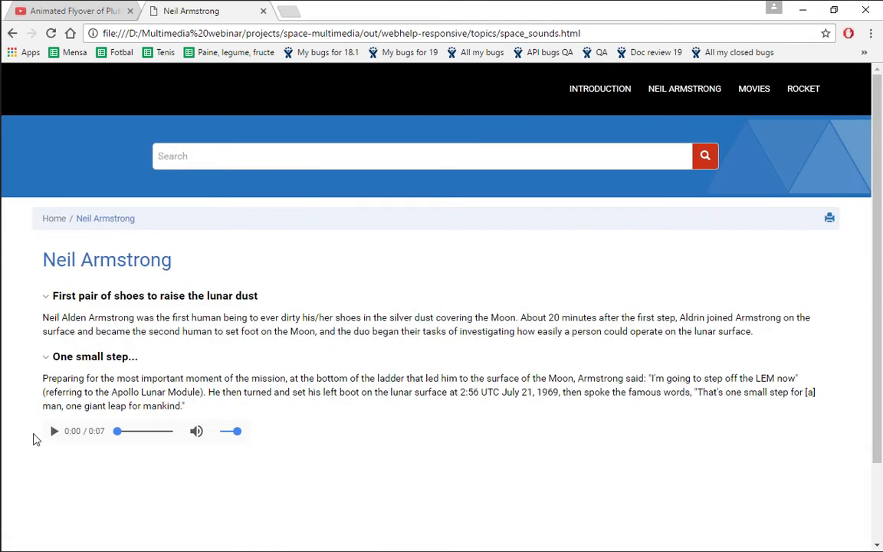
{"action": "left_click", "coordinate": [54, 432]}
{"action": "left_click", "coordinate": [54, 432]}
{"action": "left_click", "coordinate": [11, 36]}
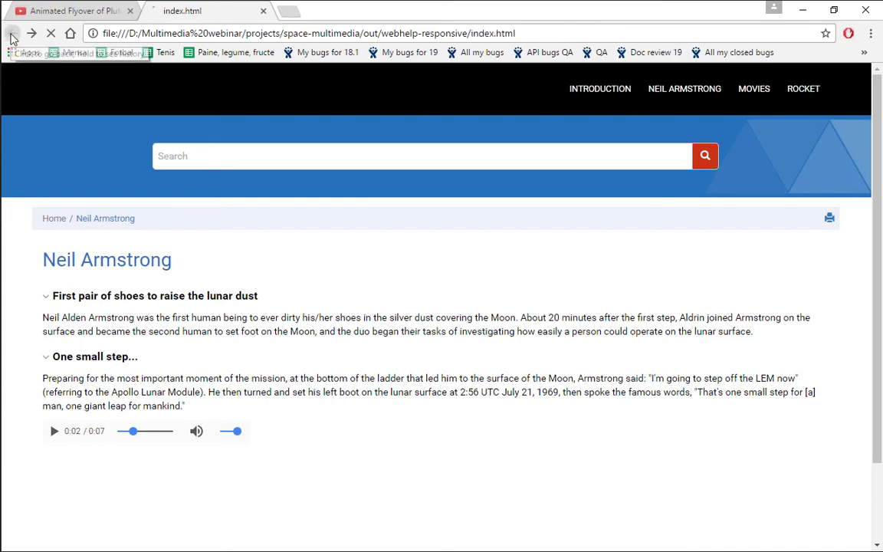
Open the Movies page and play the "The beauty of outer space" video, view it in full screen, exit, and pause it.
{"action": "left_click", "coordinate": [692, 306]}
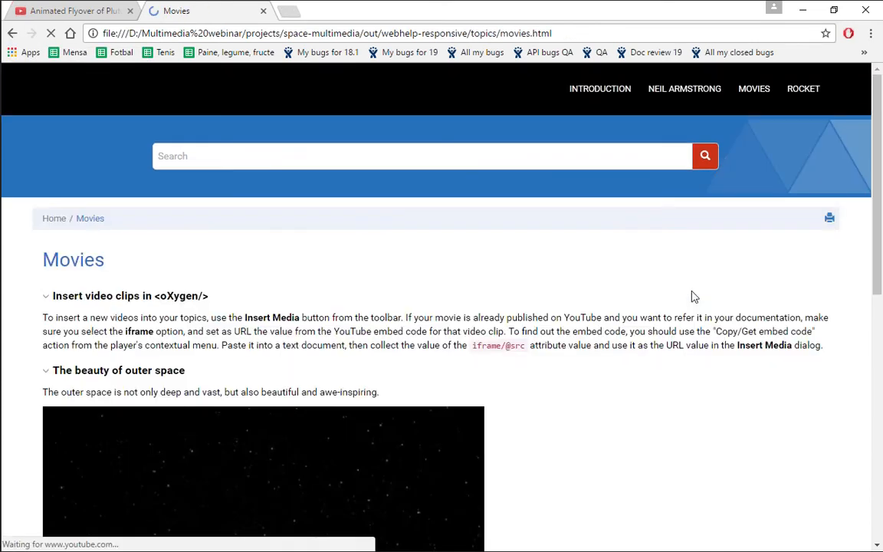
{"action": "scroll", "coordinate": [603, 375], "scroll_direction": "down", "scroll_amount": 3}
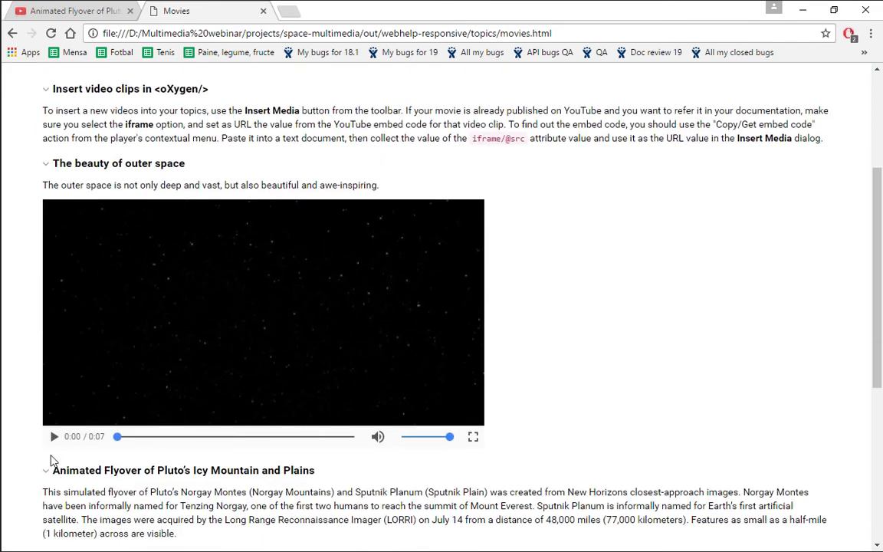
{"action": "scroll", "coordinate": [52, 460], "scroll_direction": "down", "scroll_amount": 1}
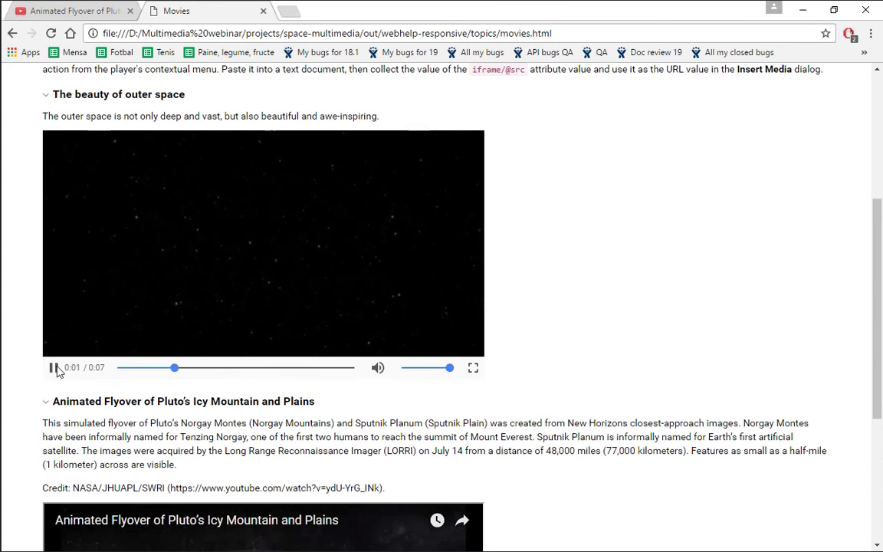
{"action": "left_click", "coordinate": [53, 368]}
{"action": "left_click", "coordinate": [473, 369]}
{"action": "left_click", "coordinate": [12, 542]}
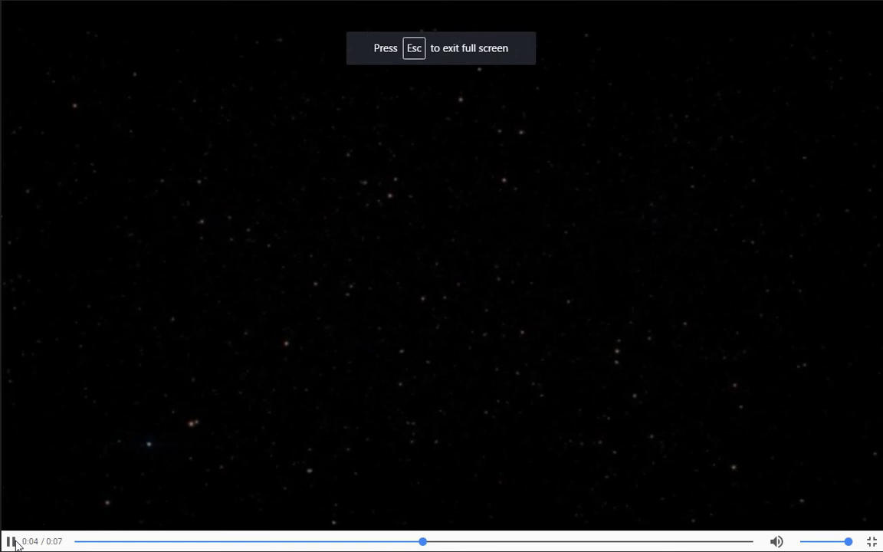
{"action": "key", "text": "Escape"}
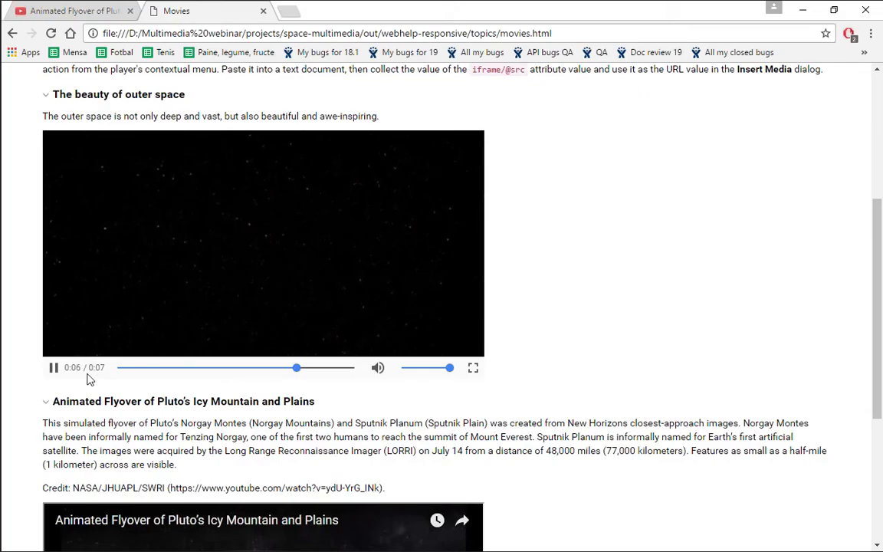
{"action": "left_click", "coordinate": [53, 368]}
Play the embedded Pluto flyover, skip ahead to 0:41, view it in full screen, pause it, and look over the Movies page.
{"action": "scroll", "coordinate": [586, 409], "scroll_direction": "down", "scroll_amount": 4}
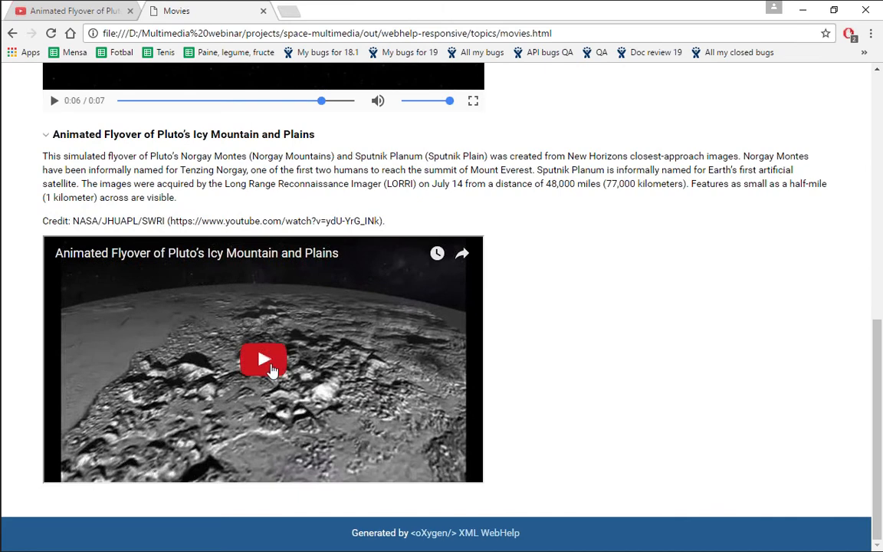
{"action": "left_click", "coordinate": [259, 357]}
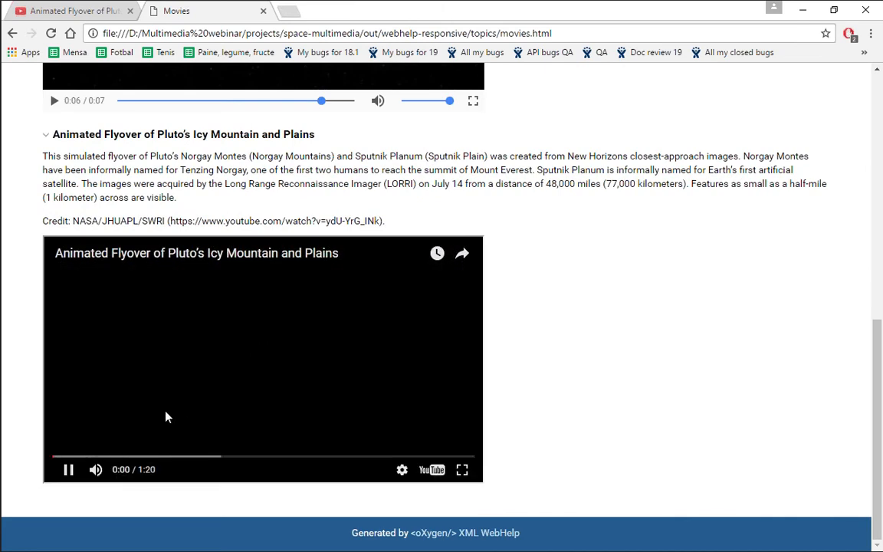
{"action": "left_click", "coordinate": [128, 458]}
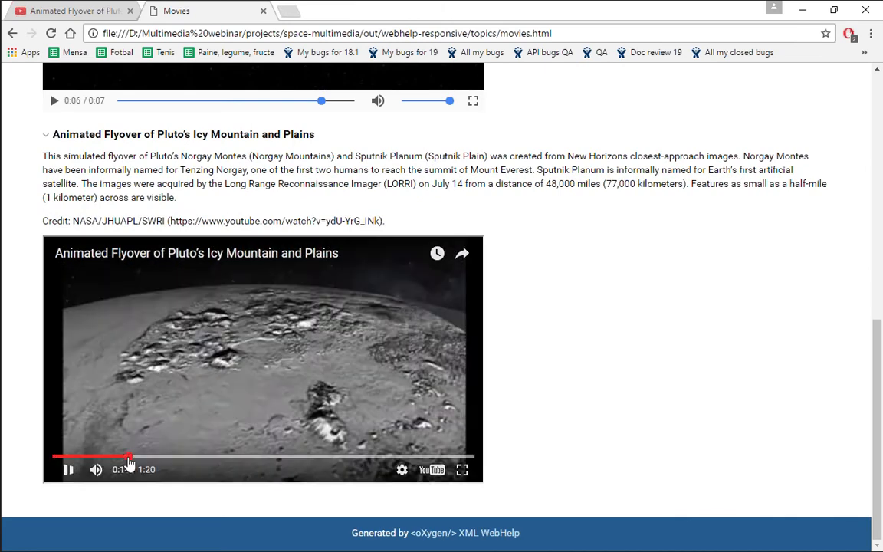
{"action": "left_click", "coordinate": [183, 458]}
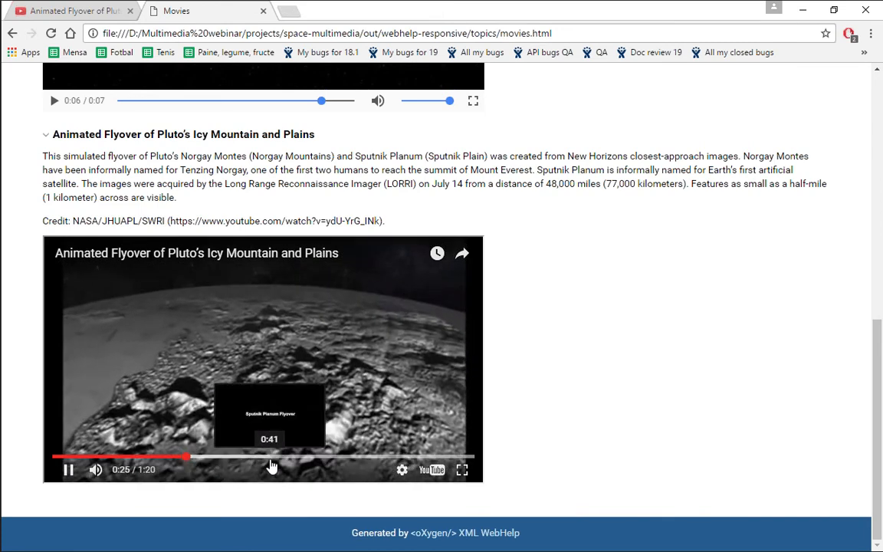
{"action": "left_click", "coordinate": [268, 458]}
{"action": "left_click", "coordinate": [462, 471]}
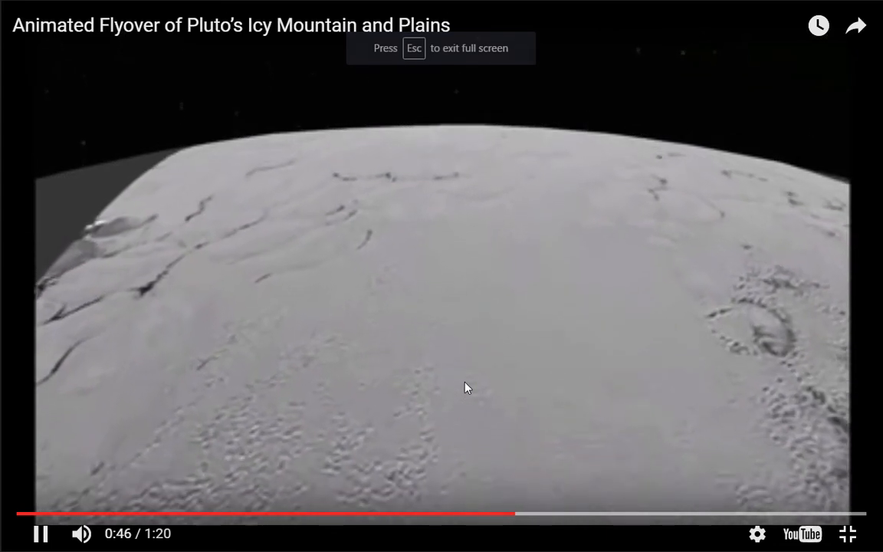
{"action": "key", "text": "Escape"}
{"action": "left_click", "coordinate": [68, 469]}
{"action": "scroll", "coordinate": [284, 455], "scroll_direction": "up", "scroll_amount": 4}
{"action": "scroll", "coordinate": [284, 455], "scroll_direction": "up", "scroll_amount": 5}
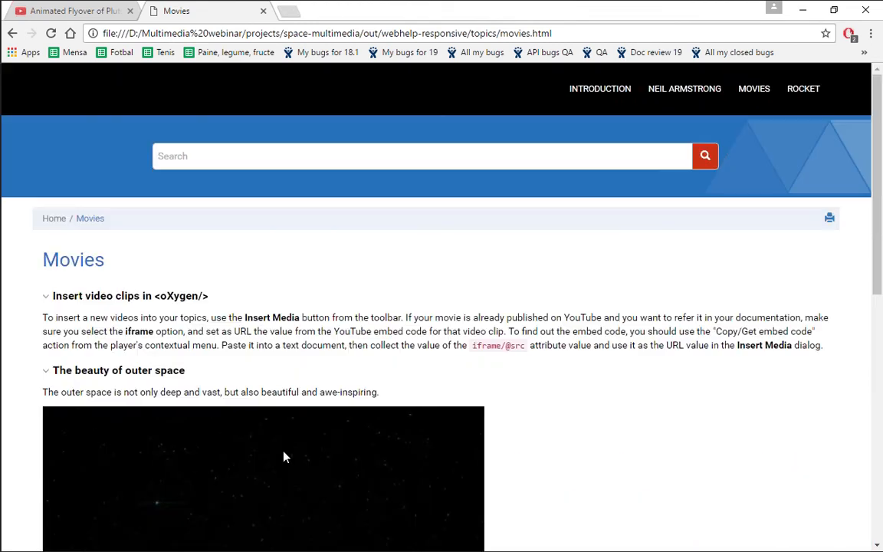
{"action": "scroll", "coordinate": [330, 452], "scroll_direction": "down", "scroll_amount": 8}
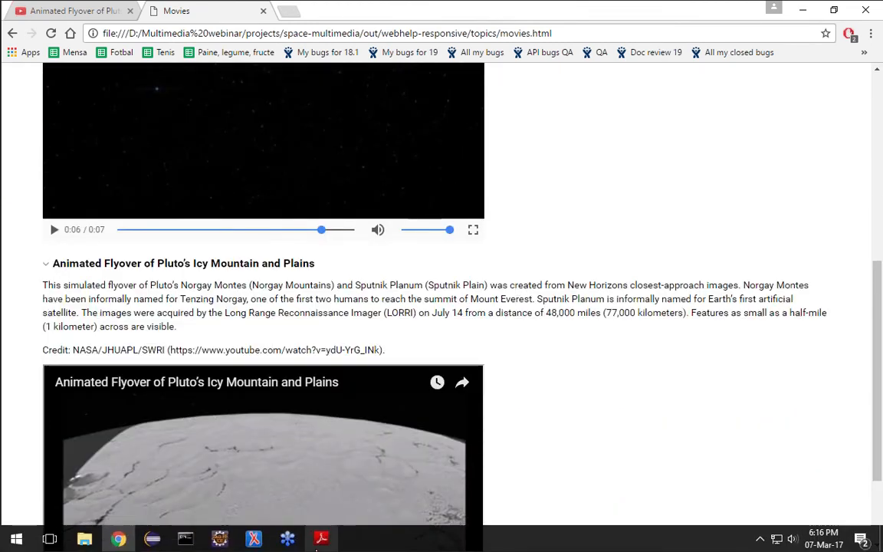
Switch to the PDF presentation and show the Audio and Video slide.
{"action": "mouse_move", "coordinate": [290, 486]}
{"action": "left_click", "coordinate": [307, 425]}
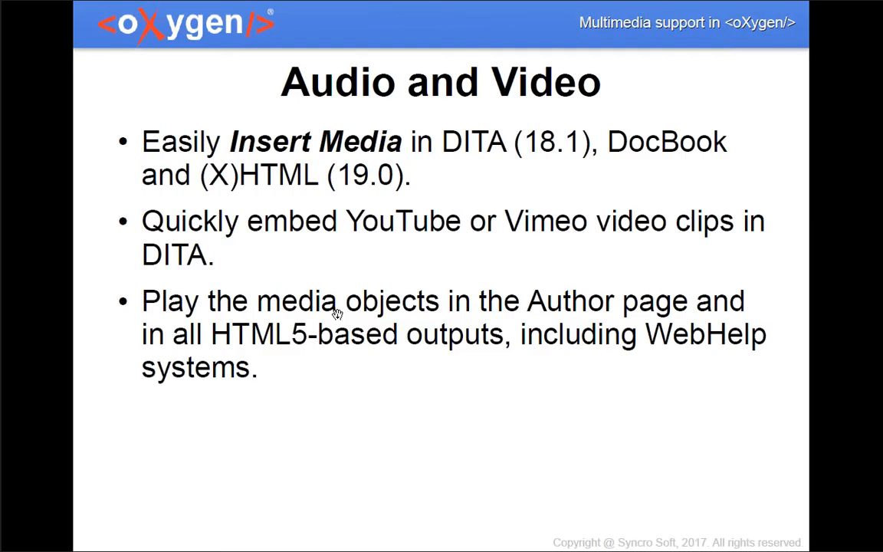
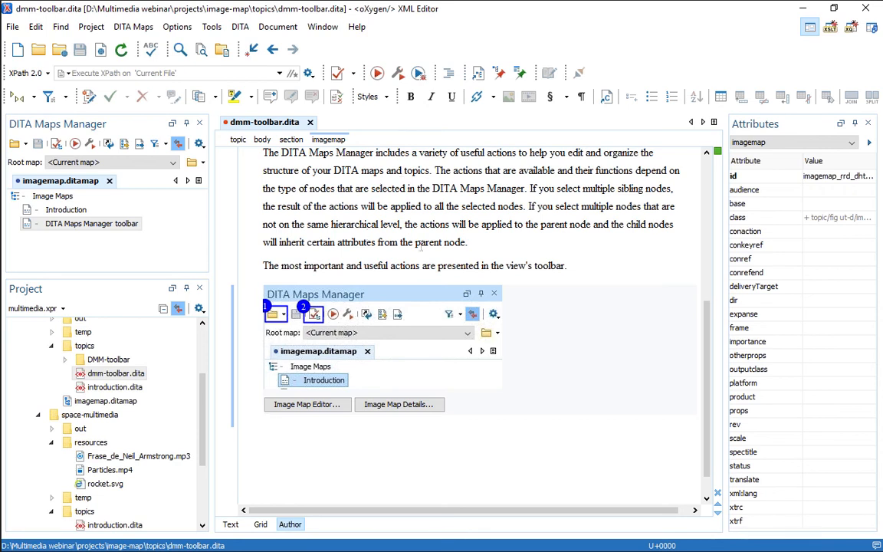
Open the DITA Maps Manager toolbar image in the Image Map Editor and place a third rectangular area around its wrench icon at 200% zoom.
{"action": "left_click", "coordinate": [363, 328]}
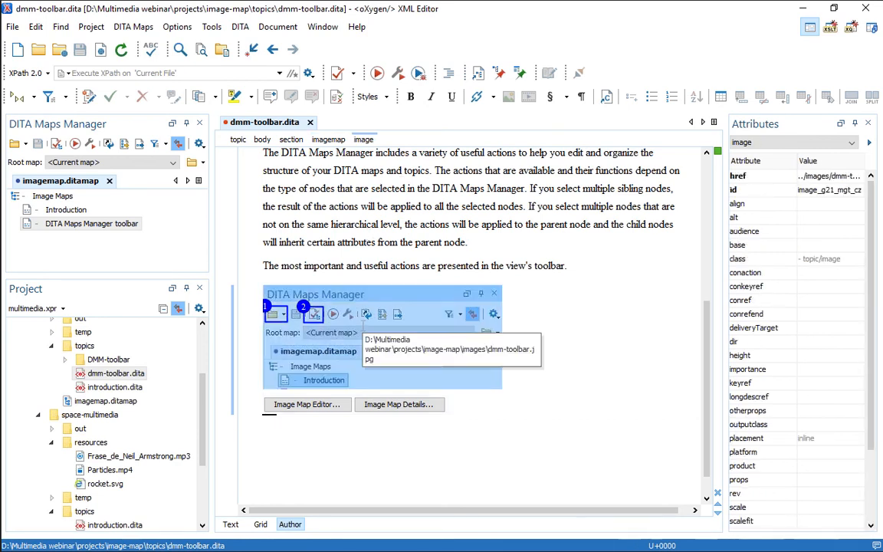
{"action": "right_click", "coordinate": [363, 326]}
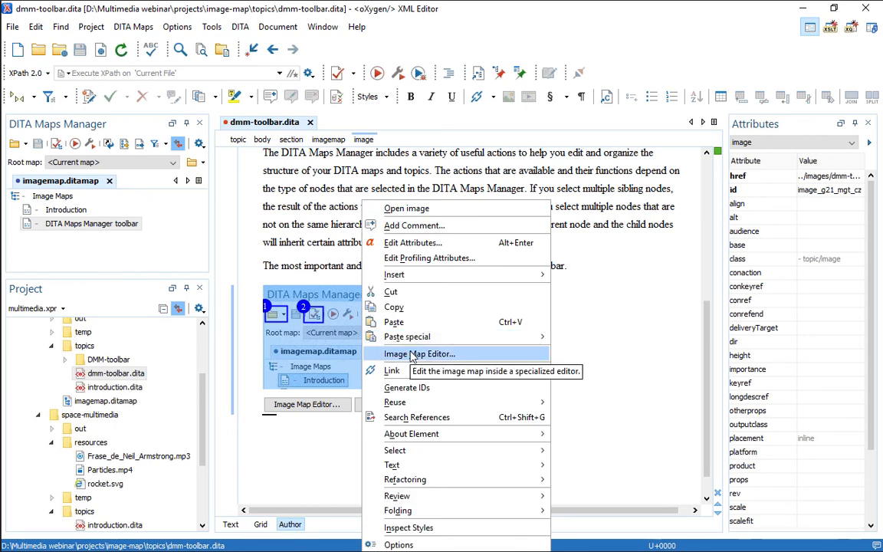
{"action": "left_click", "coordinate": [412, 355]}
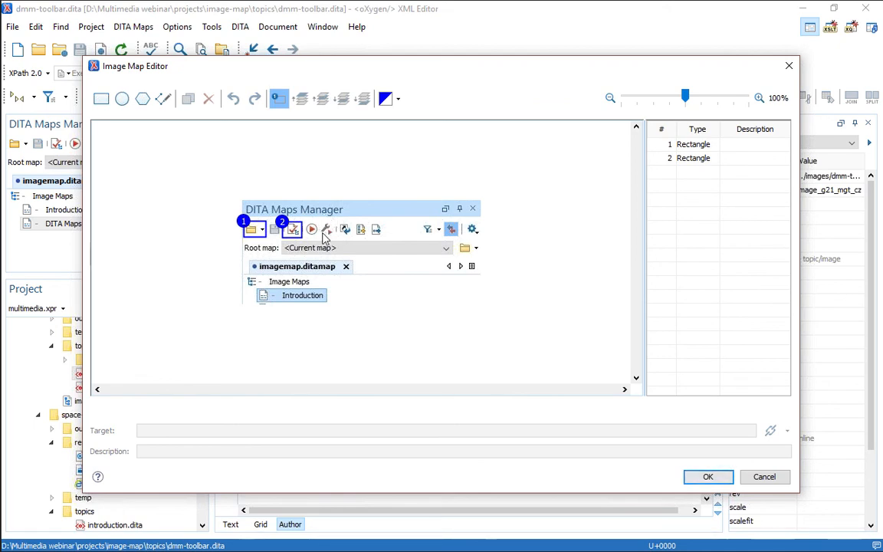
{"action": "left_click", "coordinate": [102, 101]}
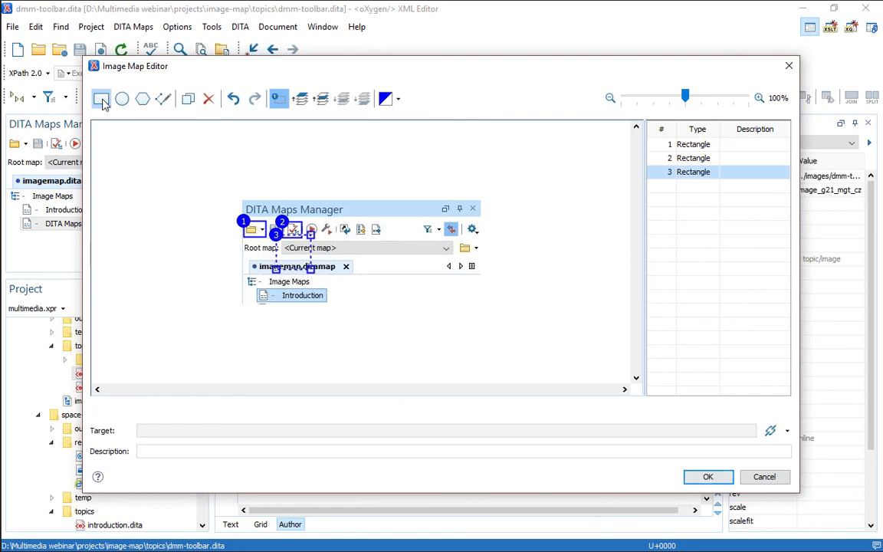
{"action": "left_click_drag", "start_coordinate": [300, 257], "coordinate": [296, 217]}
{"action": "scroll", "coordinate": [286, 229], "scroll_direction": "up", "scroll_amount": 3}
{"action": "scroll", "coordinate": [286, 229], "scroll_direction": "up", "scroll_amount": 3}
{"action": "left_click_drag", "start_coordinate": [339, 258], "coordinate": [298, 209]}
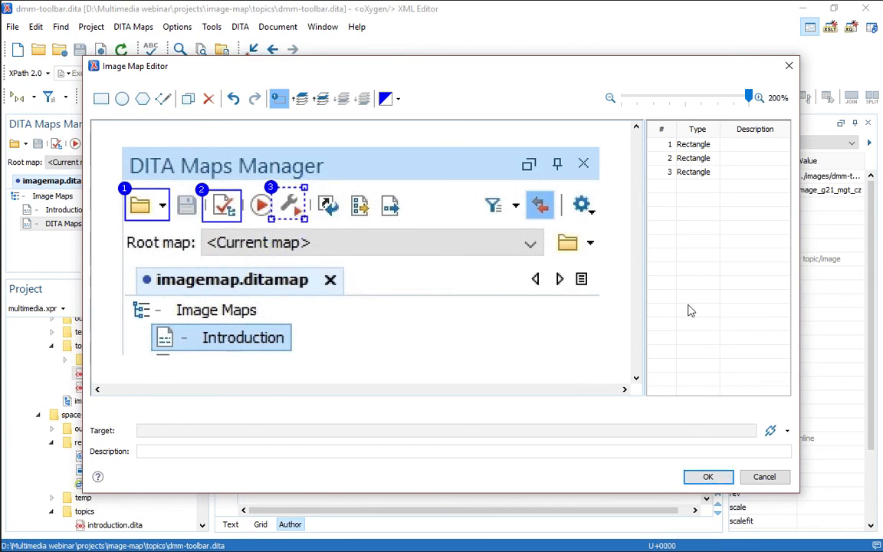
Link the third area by cross reference to DMM-toolbar/configure_transformations.dita and apply the image map changes.
{"action": "left_click", "coordinate": [787, 432]}
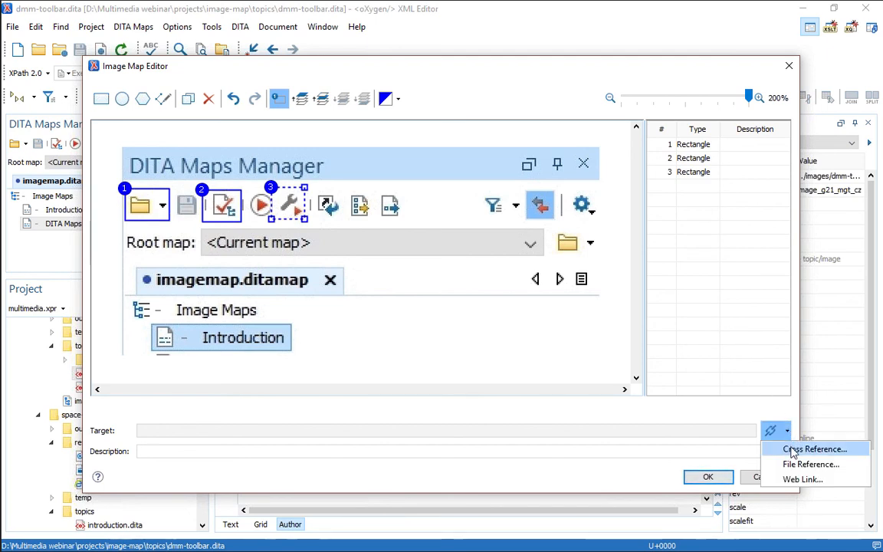
{"action": "left_click", "coordinate": [792, 451]}
{"action": "left_click", "coordinate": [611, 142]}
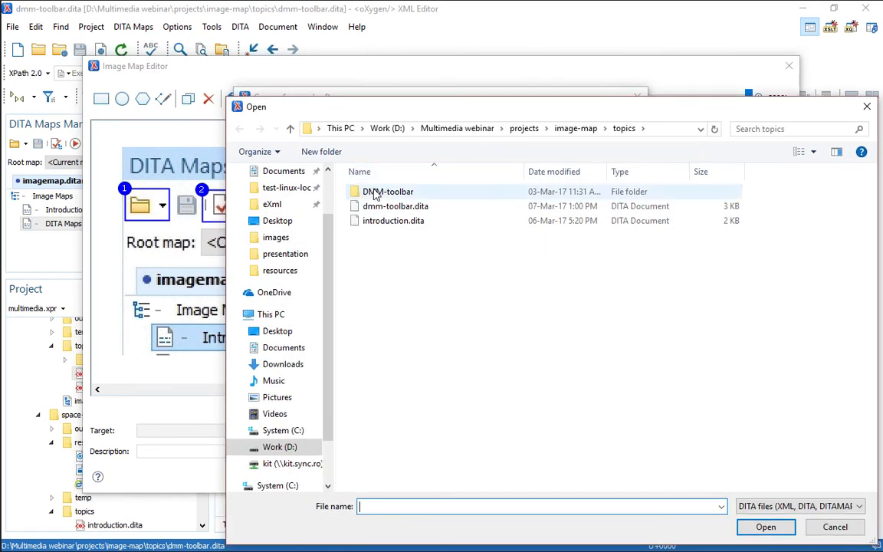
{"action": "double_click", "coordinate": [371, 192]}
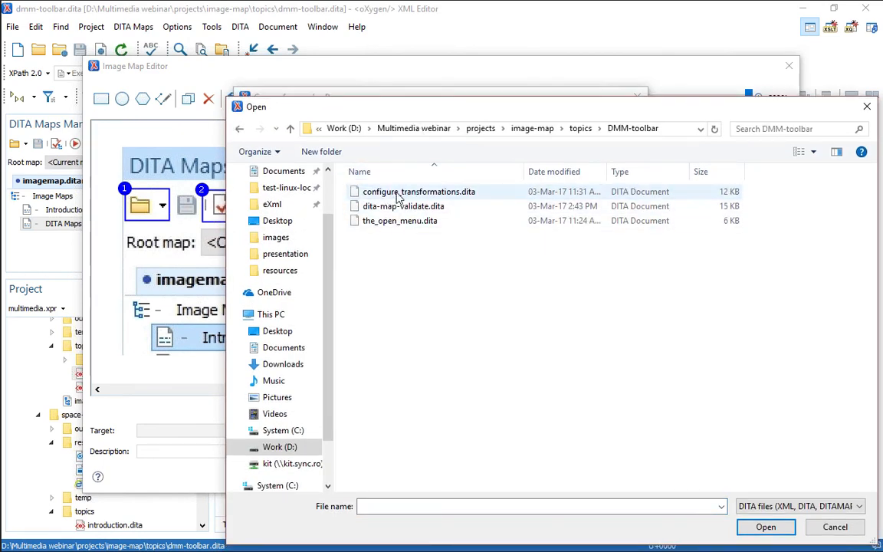
{"action": "left_click", "coordinate": [401, 192]}
{"action": "left_click_drag", "start_coordinate": [437, 107], "coordinate": [321, 37]}
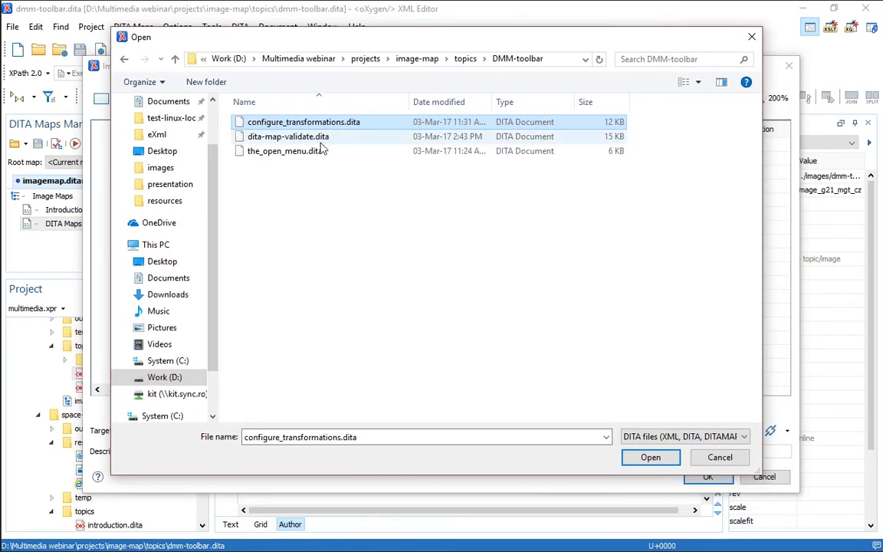
{"action": "left_click", "coordinate": [650, 457]}
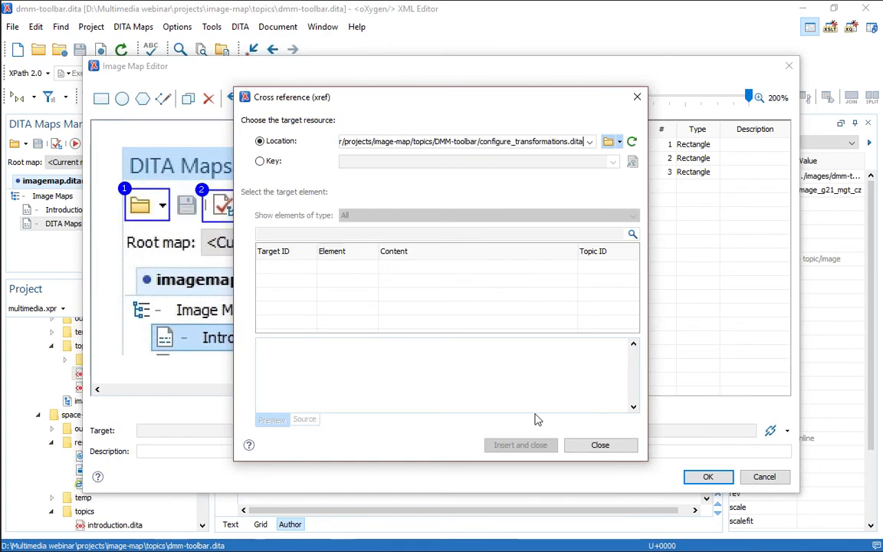
{"action": "left_click", "coordinate": [503, 444]}
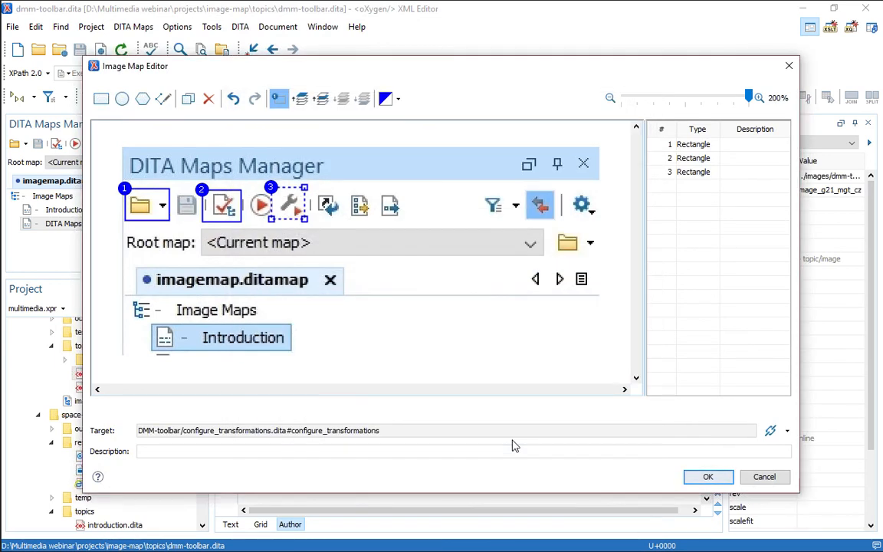
{"action": "left_click", "coordinate": [710, 477]}
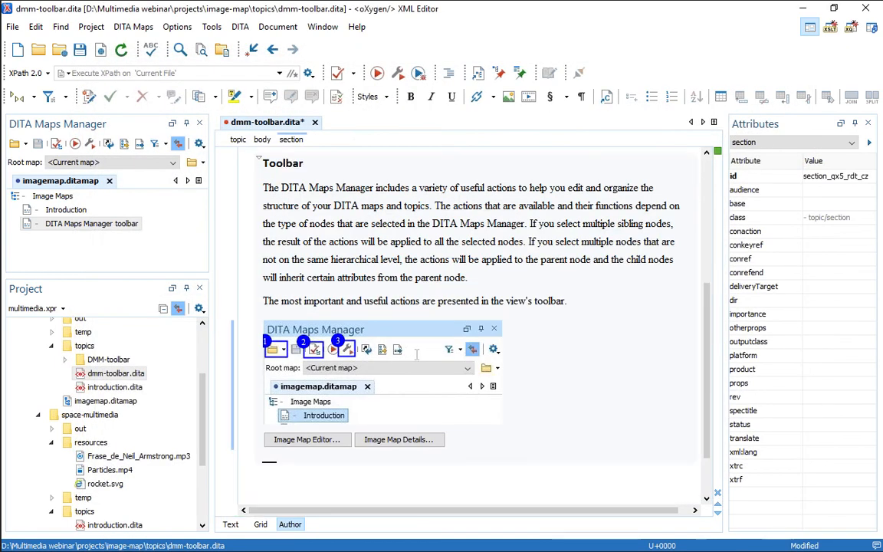
{"action": "left_click", "coordinate": [380, 277]}
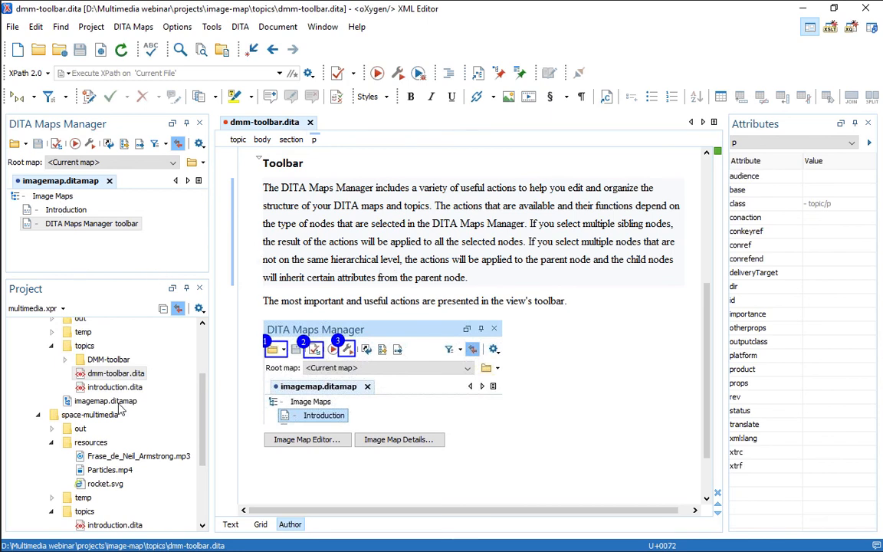
Open dita-map-validate.dita from the DMM-toolbar folder, referring back to the image map in dmm-toolbar.dita.
{"action": "left_click", "coordinate": [64, 358]}
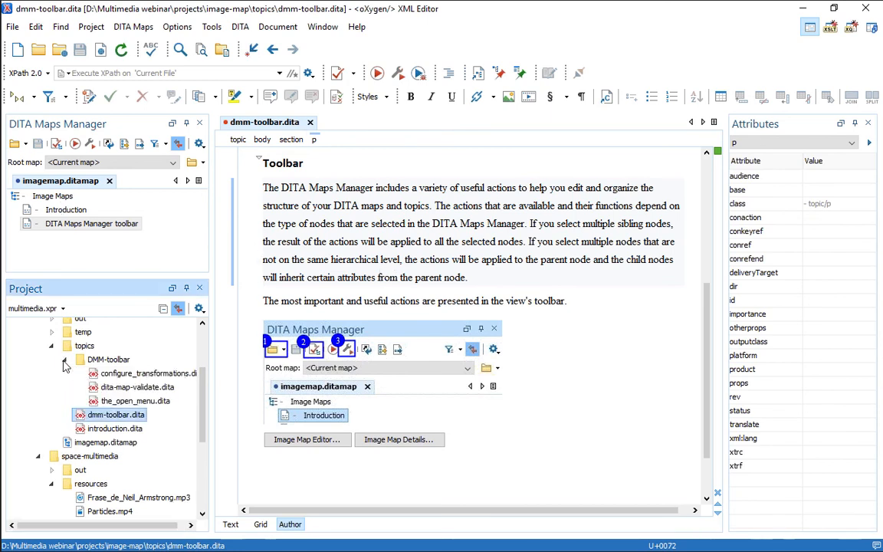
{"action": "double_click", "coordinate": [123, 388]}
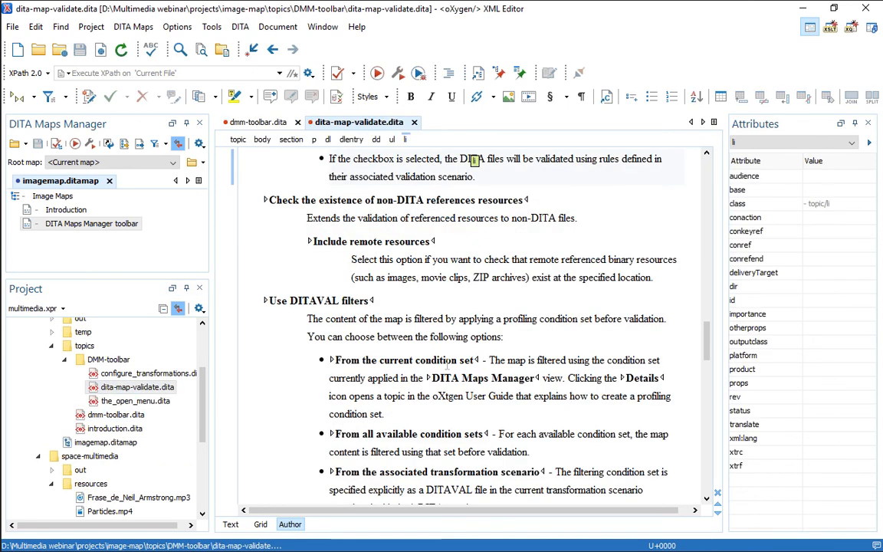
{"action": "left_click", "coordinate": [230, 121]}
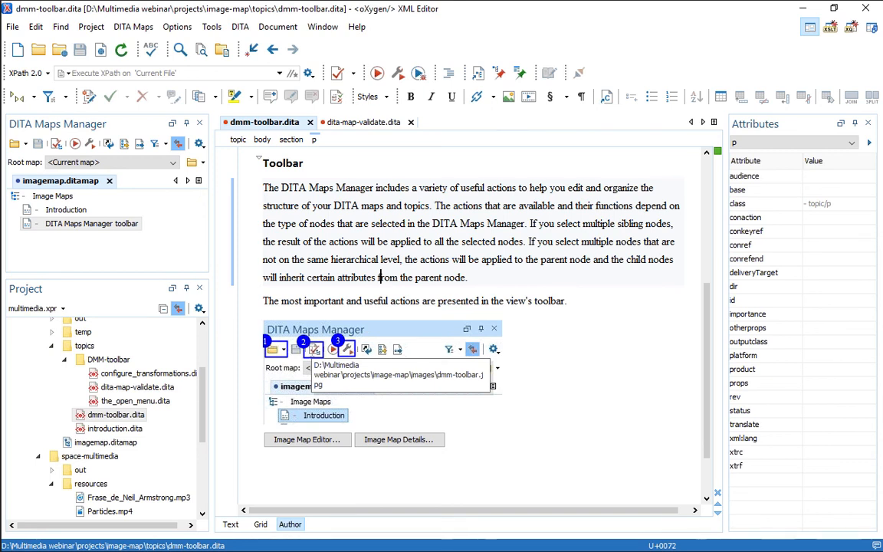
{"action": "left_click", "coordinate": [376, 124]}
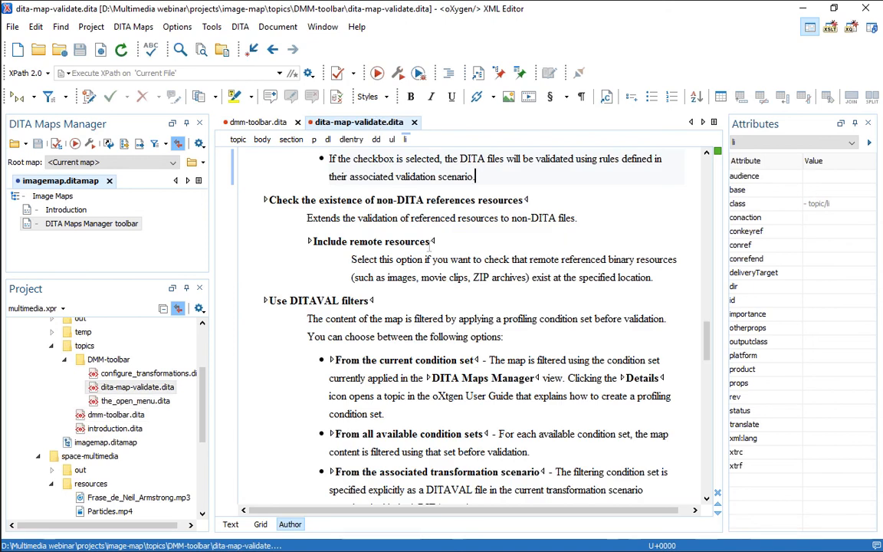
Examine the DITA Map Completeness Check image map and the option descriptions its areas relate to in dita-map-validate.dita.
{"action": "scroll", "coordinate": [429, 243], "scroll_direction": "up", "scroll_amount": 10}
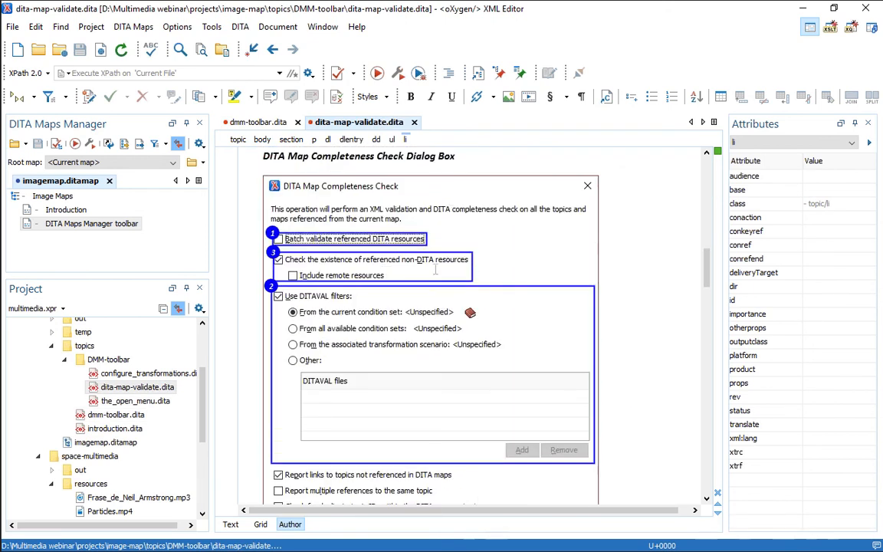
{"action": "scroll", "coordinate": [435, 269], "scroll_direction": "up", "scroll_amount": 3}
{"action": "scroll", "coordinate": [435, 269], "scroll_direction": "down", "scroll_amount": 5}
{"action": "scroll", "coordinate": [650, 324], "scroll_direction": "down", "scroll_amount": 10}
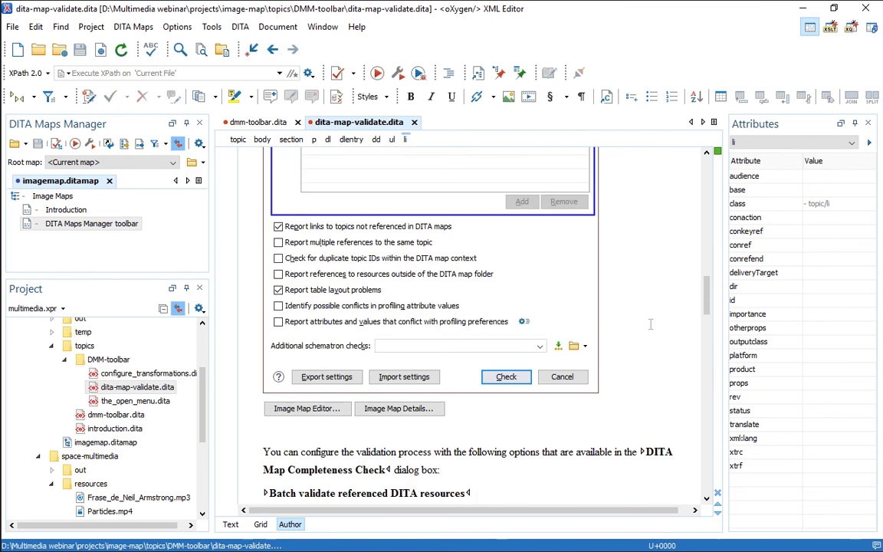
{"action": "scroll", "coordinate": [379, 296], "scroll_direction": "down", "scroll_amount": 2}
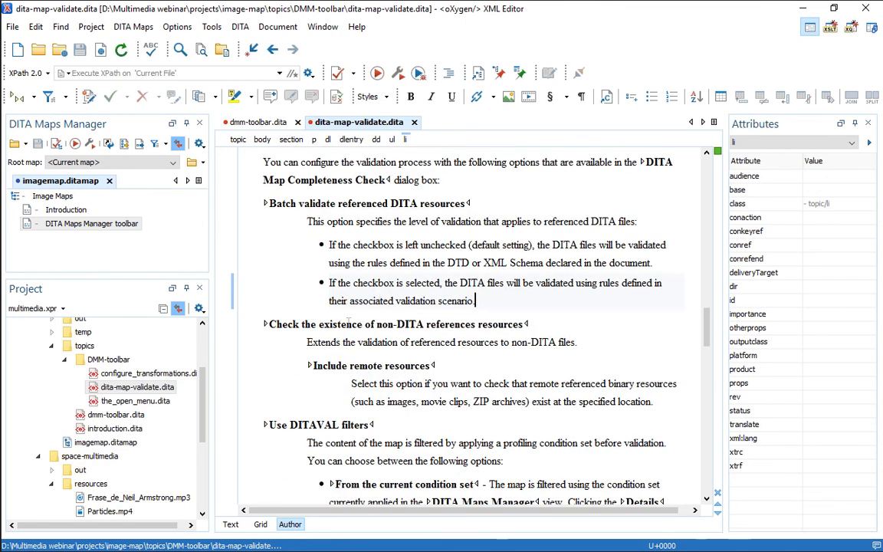
{"action": "scroll", "coordinate": [373, 356], "scroll_direction": "down", "scroll_amount": 5}
{"action": "scroll", "coordinate": [373, 357], "scroll_direction": "up", "scroll_amount": 5}
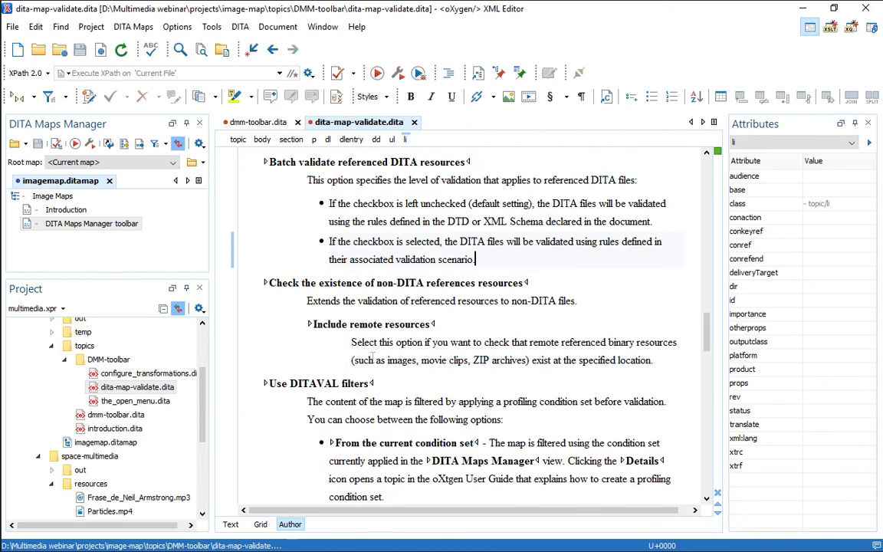
{"action": "scroll", "coordinate": [373, 357], "scroll_direction": "up", "scroll_amount": 2}
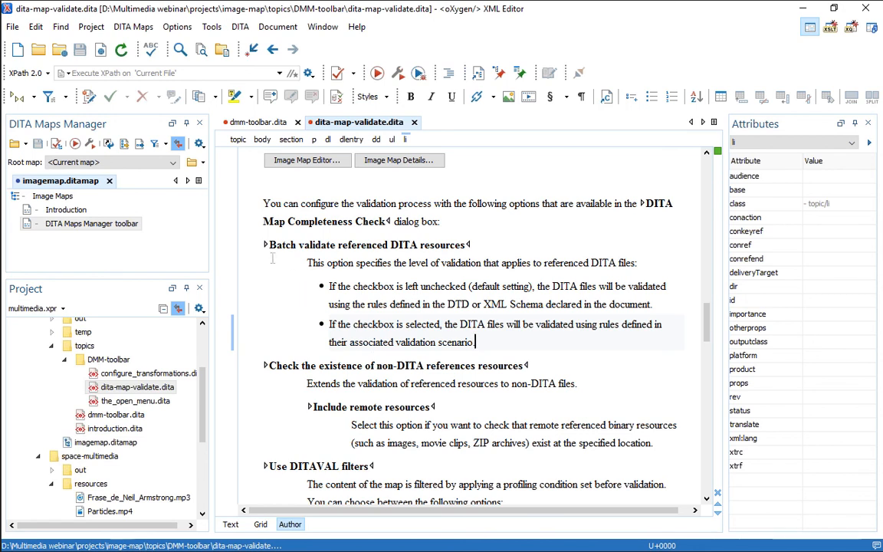
Publish imagemap.ditamap with the DITA Map WebHelp Responsive scenario and open the output's DITA Maps Manager toolbar page at its image map.
{"action": "left_click", "coordinate": [89, 145]}
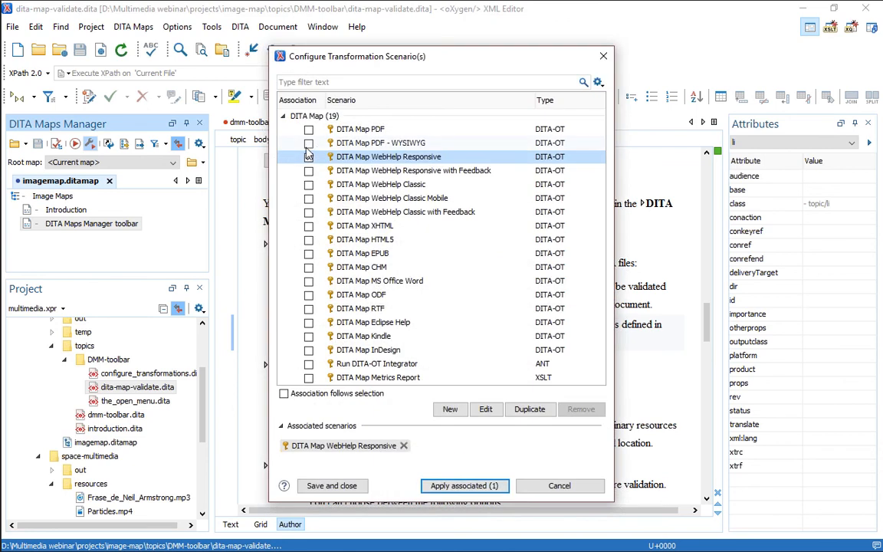
{"action": "left_click", "coordinate": [463, 486]}
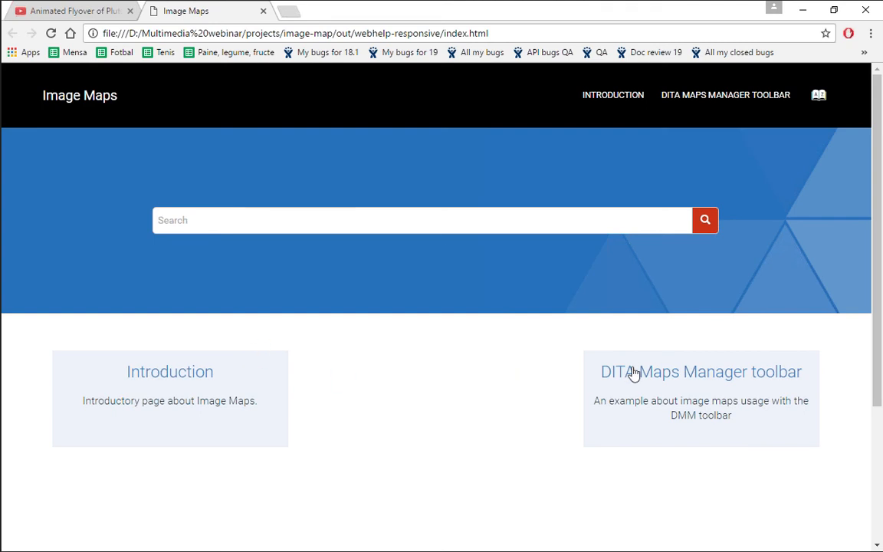
{"action": "left_click", "coordinate": [673, 380]}
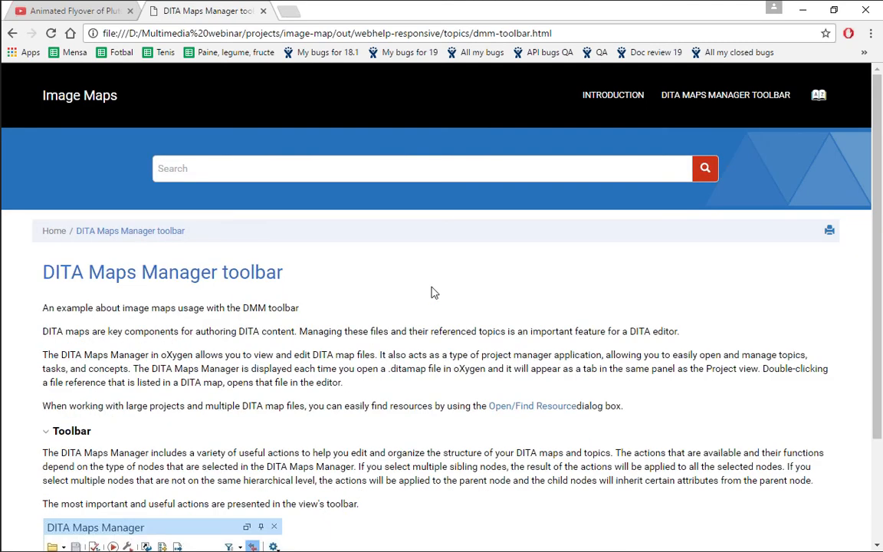
{"action": "scroll", "coordinate": [434, 292], "scroll_direction": "down", "scroll_amount": 3}
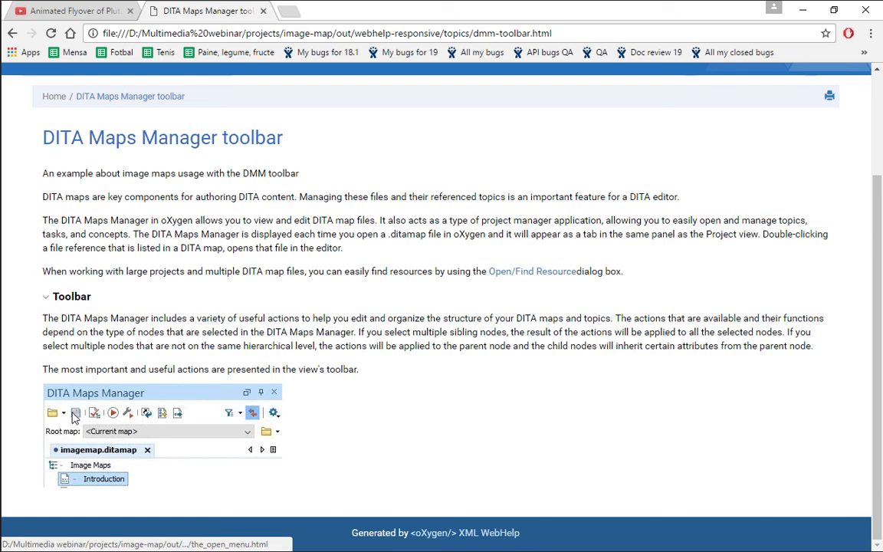
Follow the wrench icon's area to the Configure transformations page, look over that page, and return to the toolbar page.
{"action": "left_click", "coordinate": [131, 415]}
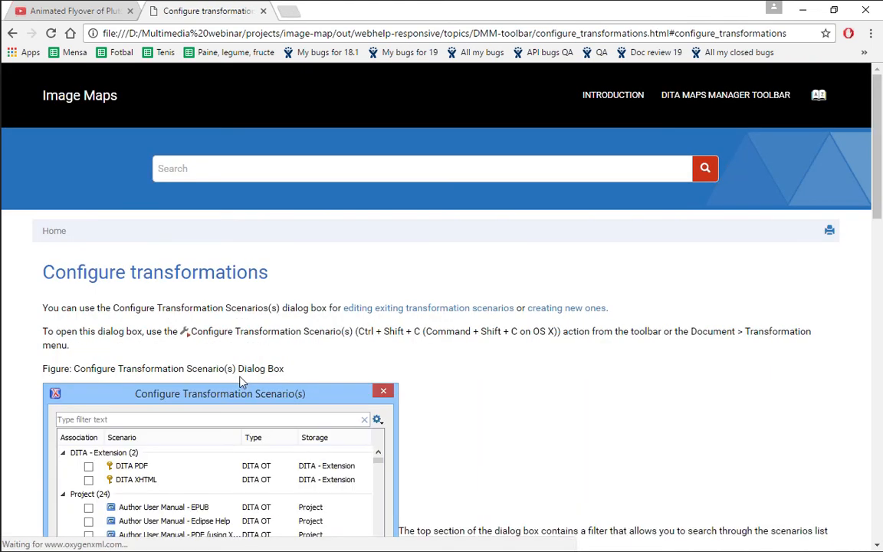
{"action": "scroll", "coordinate": [240, 381], "scroll_direction": "down", "scroll_amount": 4}
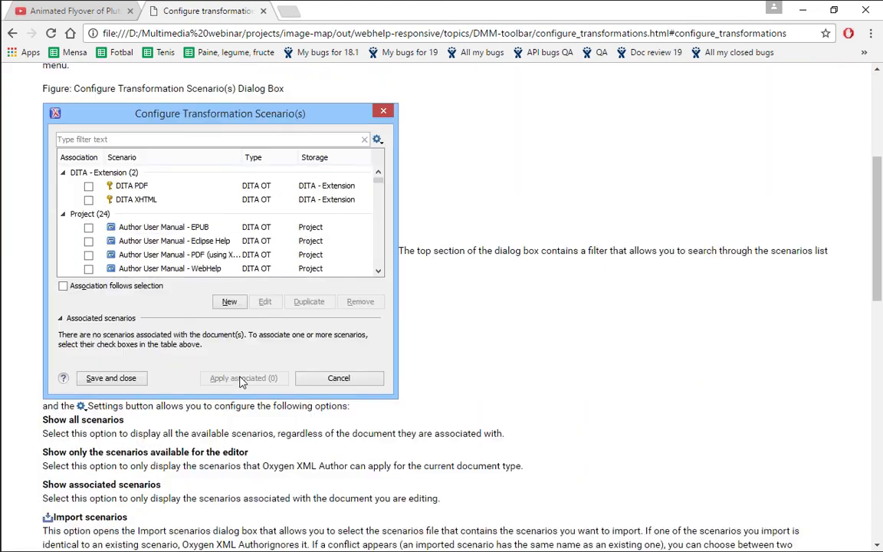
{"action": "scroll", "coordinate": [242, 383], "scroll_direction": "down", "scroll_amount": 3}
{"action": "scroll", "coordinate": [241, 384], "scroll_direction": "up", "scroll_amount": 8}
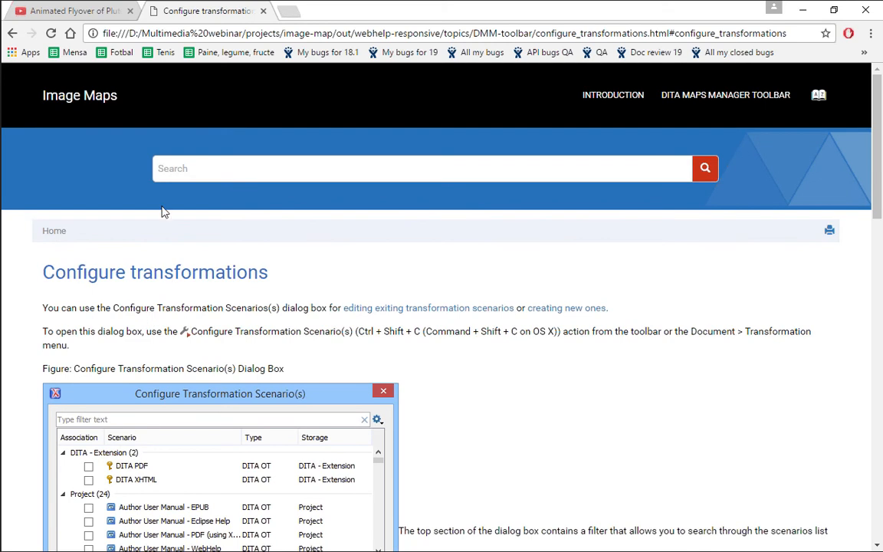
{"action": "left_click", "coordinate": [12, 33]}
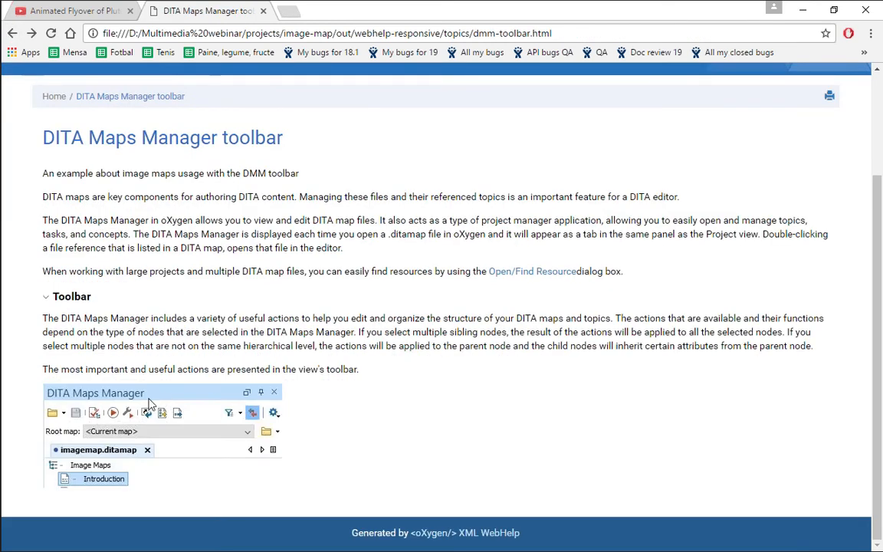
Test the image map's open folder area, go back, and follow the validate icon's area to its linked topic.
{"action": "left_click", "coordinate": [52, 413]}
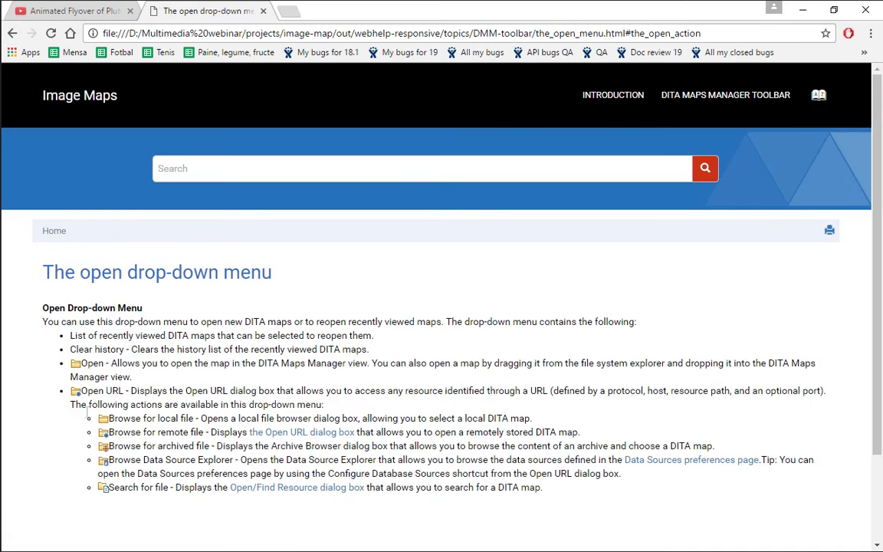
{"action": "left_click", "coordinate": [10, 33]}
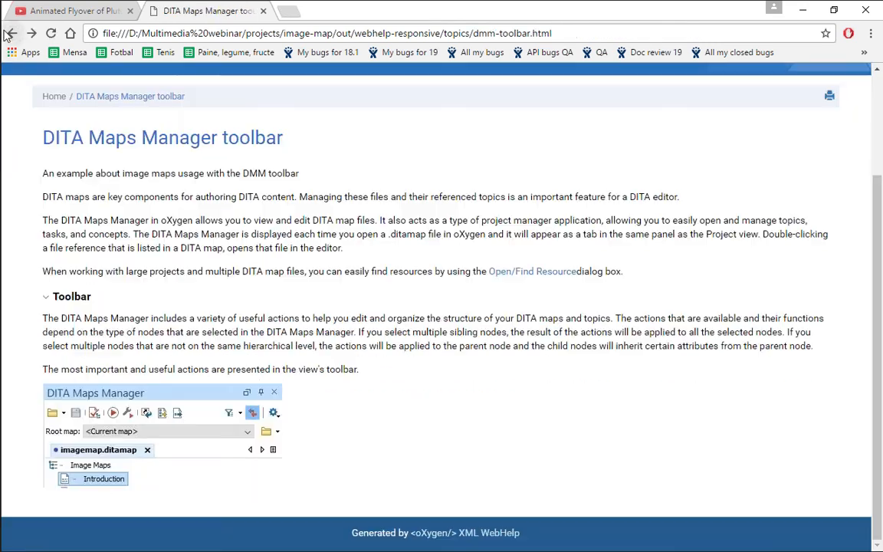
{"action": "left_click", "coordinate": [129, 414]}
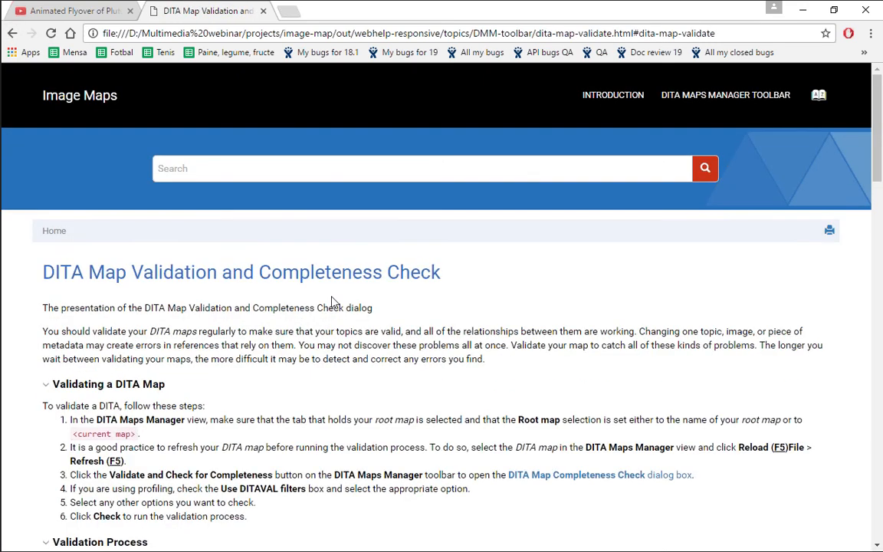
Test the "Batch validate referenced DITA resources" area of the DITA Map Completeness Check image map and return to the image.
{"action": "scroll", "coordinate": [333, 301], "scroll_direction": "down", "scroll_amount": 3}
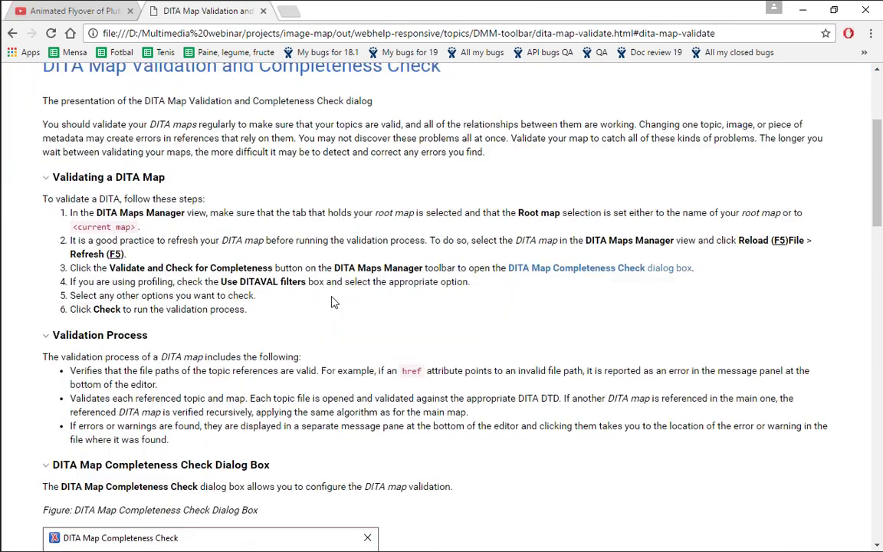
{"action": "scroll", "coordinate": [333, 299], "scroll_direction": "down", "scroll_amount": 1}
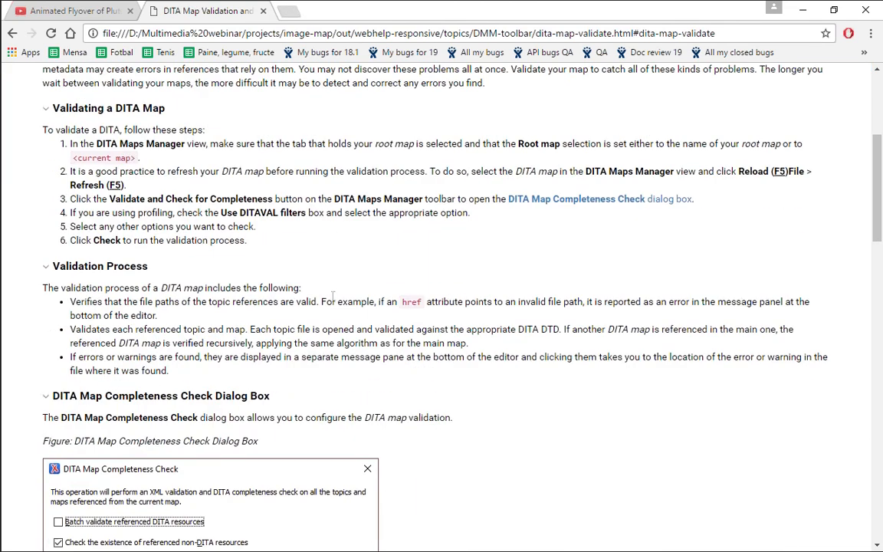
{"action": "scroll", "coordinate": [504, 301], "scroll_direction": "down", "scroll_amount": 5}
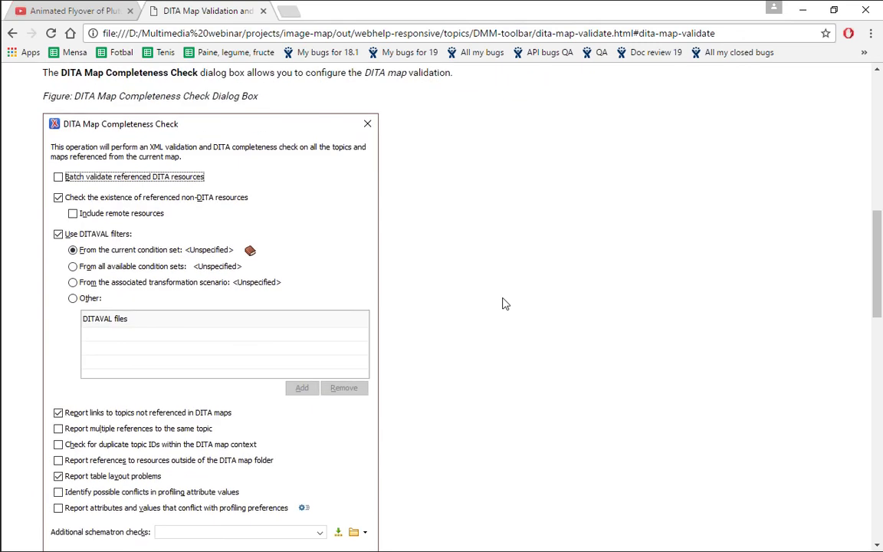
{"action": "scroll", "coordinate": [505, 303], "scroll_direction": "down", "scroll_amount": 1}
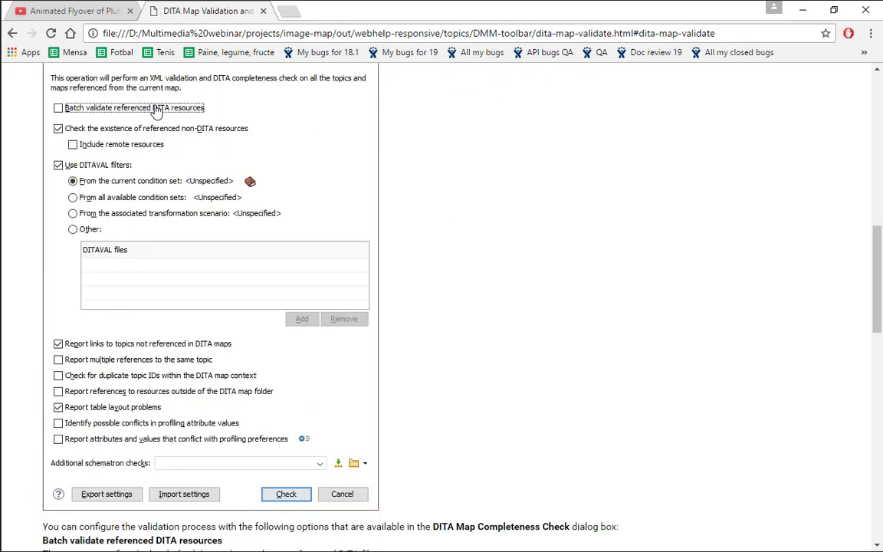
{"action": "left_click", "coordinate": [91, 108]}
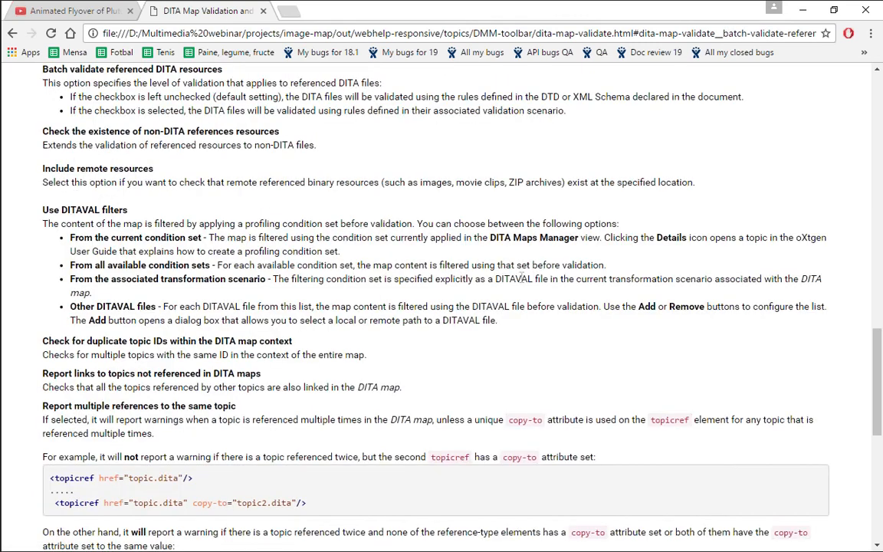
{"action": "key", "text": "alt+Left"}
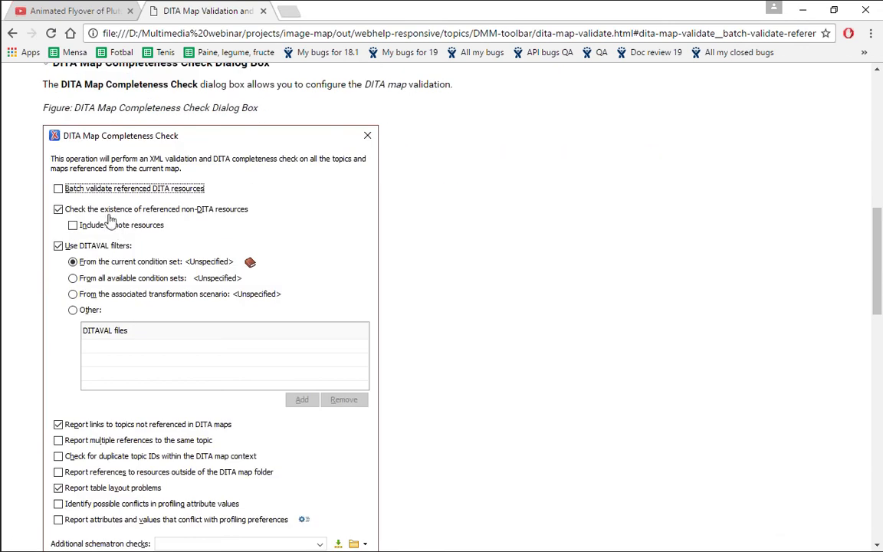
Follow the area for checking referenced non-DITA resources, review its option description, and go back up to the dialog image.
{"action": "left_click", "coordinate": [108, 215]}
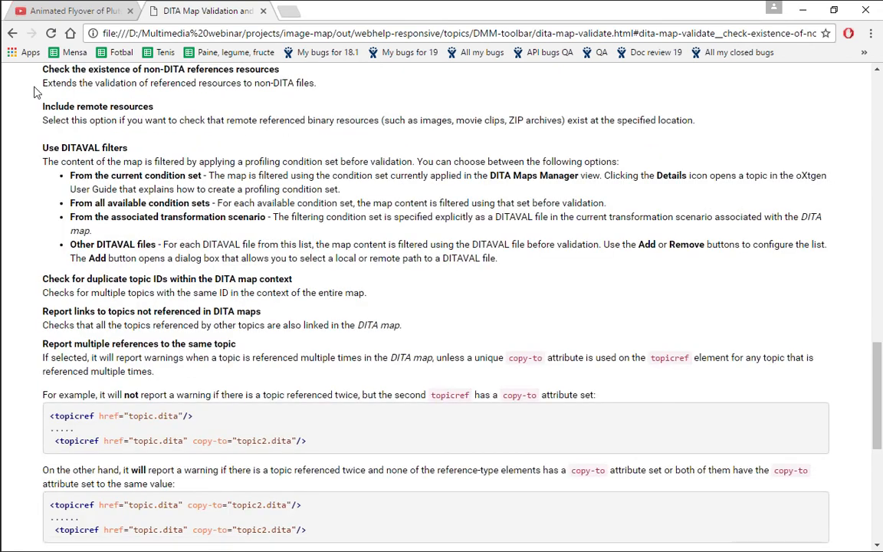
{"action": "left_click_drag", "start_coordinate": [42, 74], "coordinate": [753, 128]}
{"action": "left_click", "coordinate": [185, 166]}
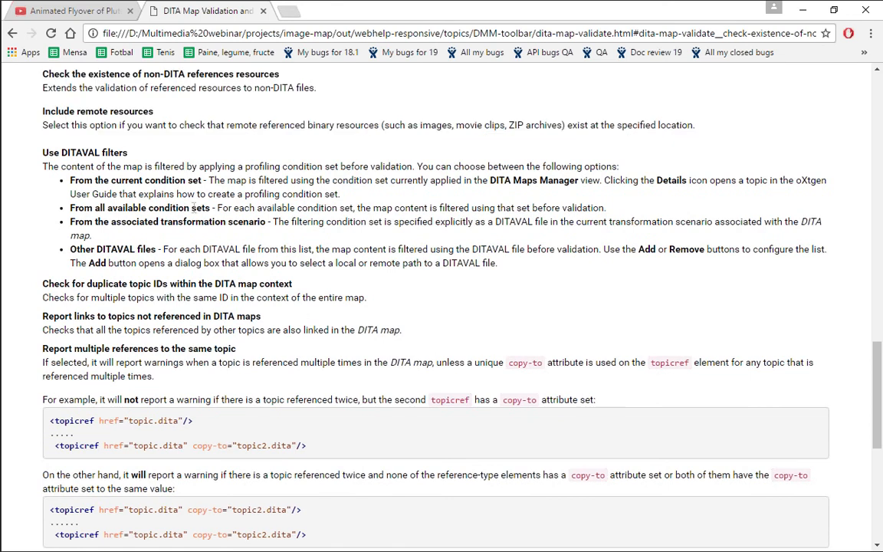
{"action": "scroll", "coordinate": [194, 208], "scroll_direction": "up", "scroll_amount": 3}
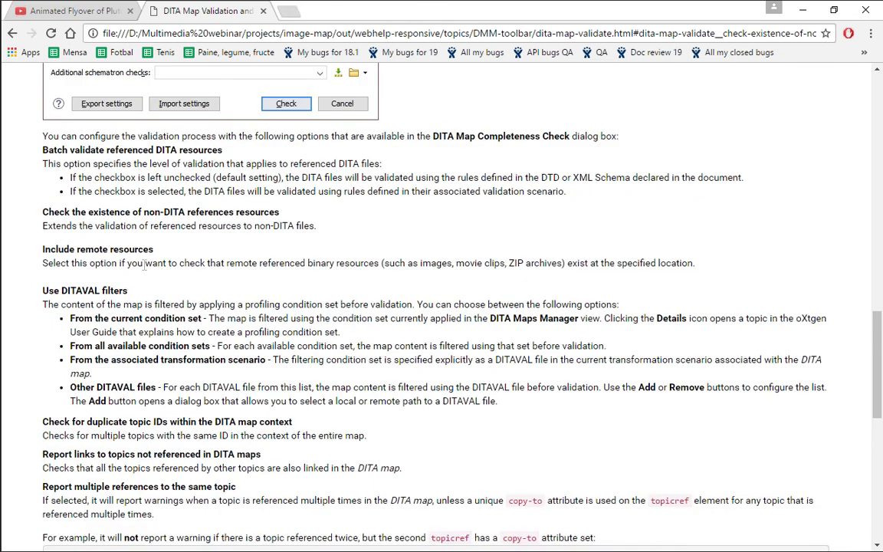
{"action": "scroll", "coordinate": [145, 266], "scroll_direction": "up", "scroll_amount": 3}
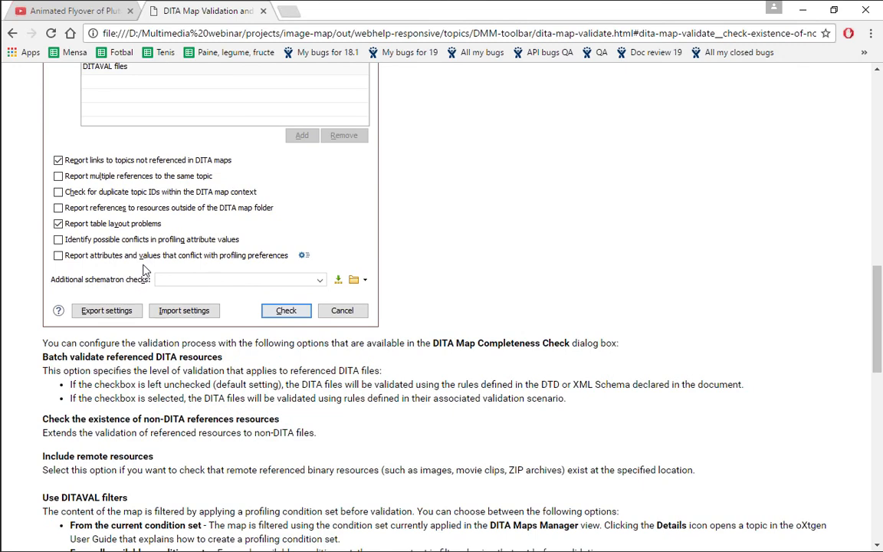
{"action": "scroll", "coordinate": [143, 270], "scroll_direction": "up", "scroll_amount": 3}
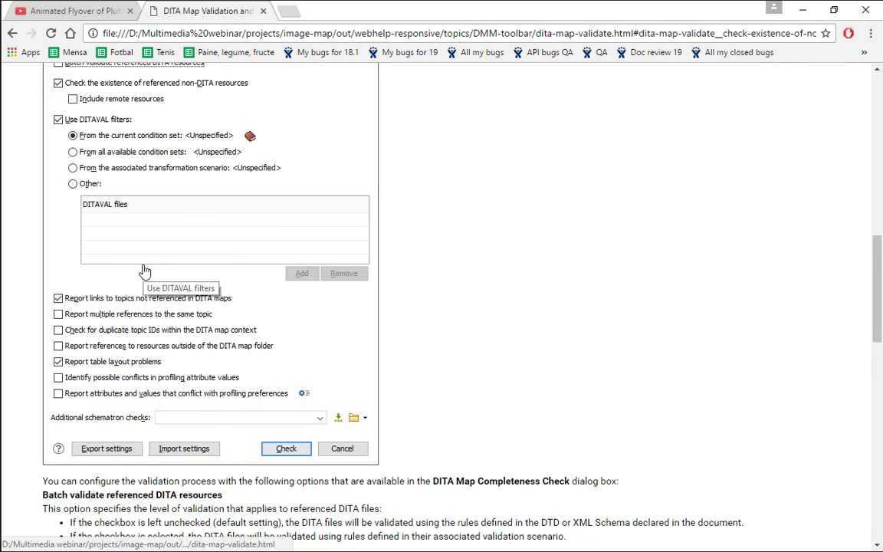
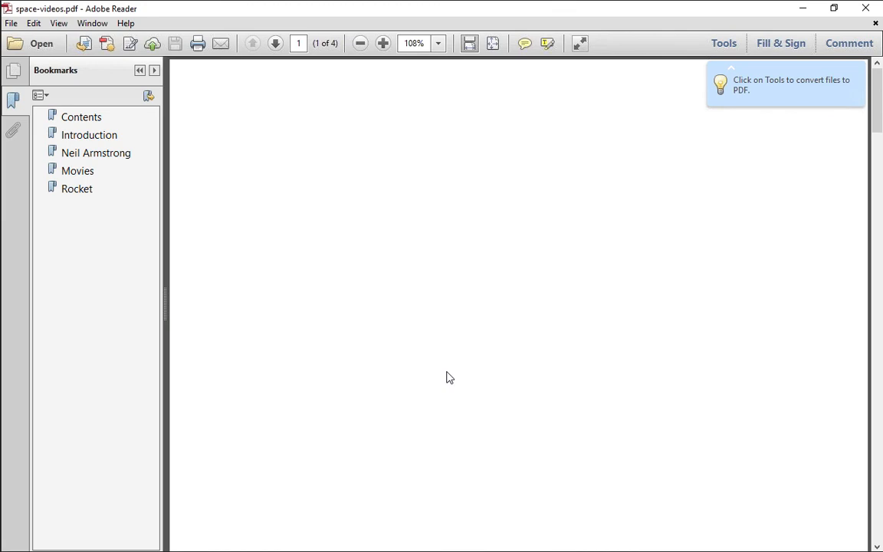
Review how the audio, video and SVG media links appear in space-videos.pdf, and return to dita-map-validate.dita in oXygen XML Editor.
{"action": "scroll", "coordinate": [449, 377], "scroll_direction": "down", "scroll_amount": 10}
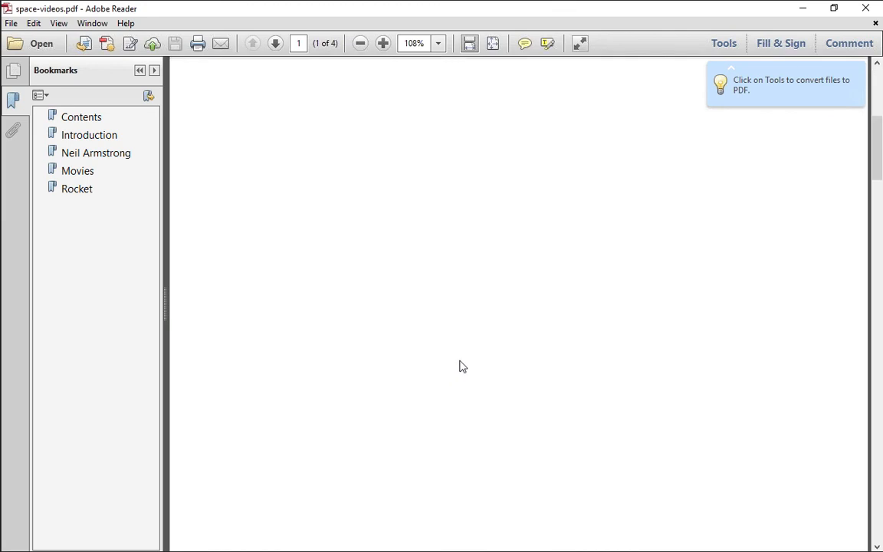
{"action": "scroll", "coordinate": [460, 330], "scroll_direction": "down", "scroll_amount": 15}
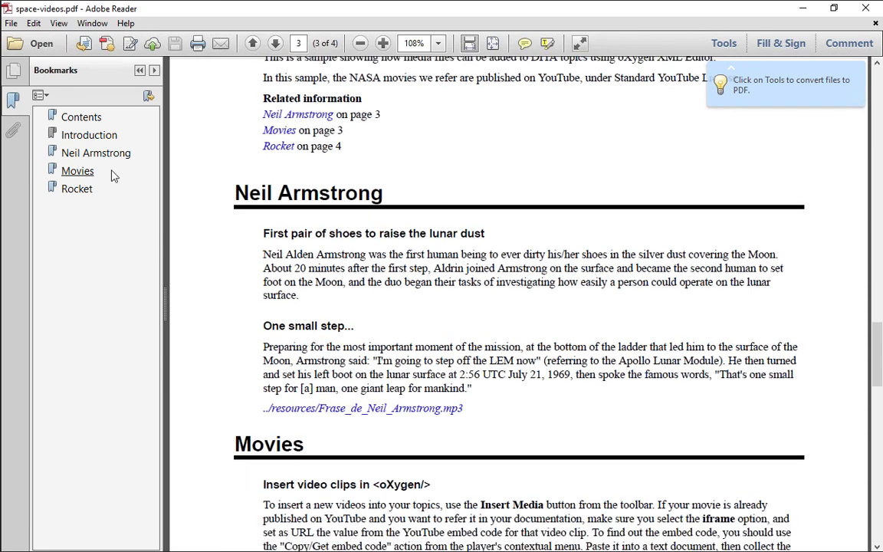
{"action": "left_click", "coordinate": [96, 153]}
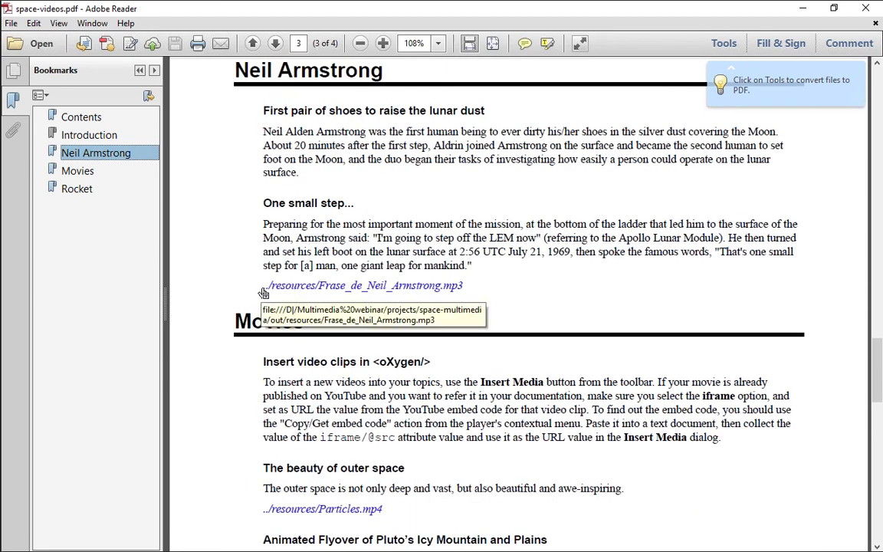
{"action": "scroll", "coordinate": [272, 276], "scroll_direction": "down", "scroll_amount": 1}
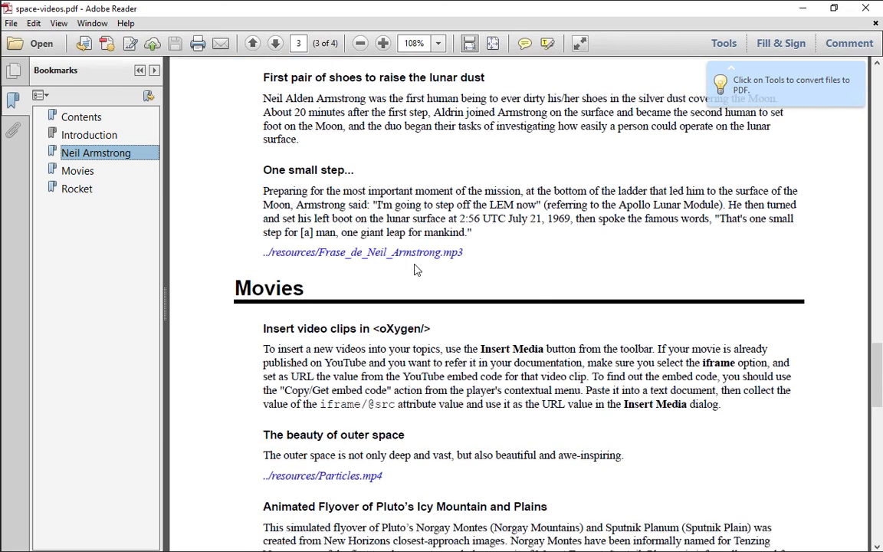
{"action": "scroll", "coordinate": [381, 418], "scroll_direction": "down", "scroll_amount": 3}
{"action": "scroll", "coordinate": [352, 399], "scroll_direction": "down", "scroll_amount": 7}
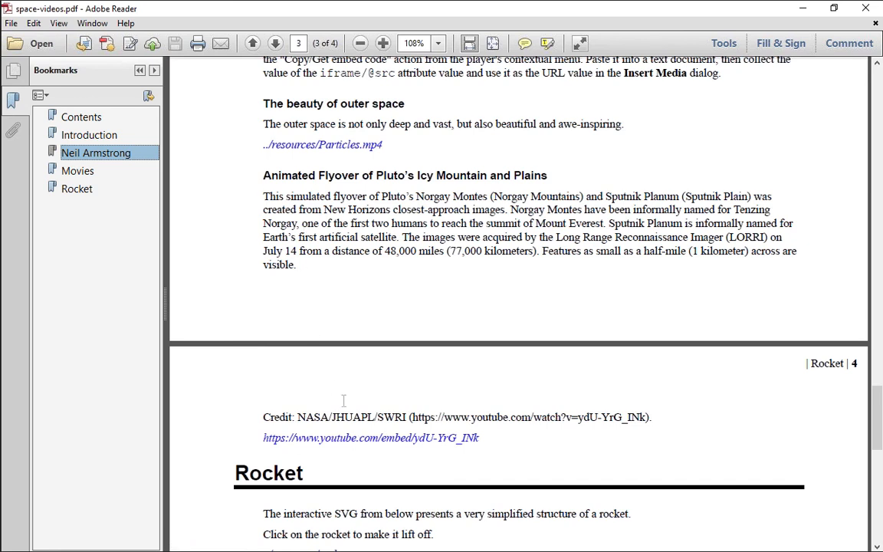
{"action": "scroll", "coordinate": [392, 480], "scroll_direction": "down", "scroll_amount": 3}
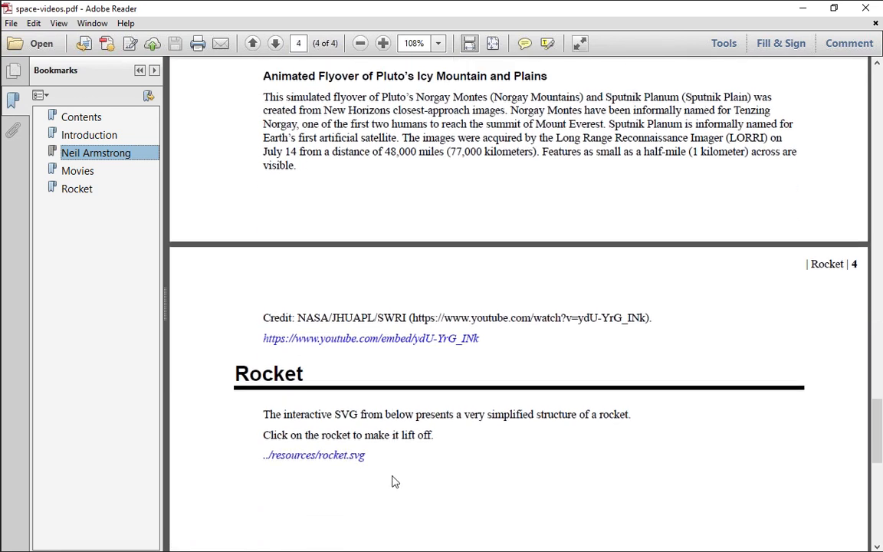
{"action": "scroll", "coordinate": [392, 481], "scroll_direction": "down", "scroll_amount": 2}
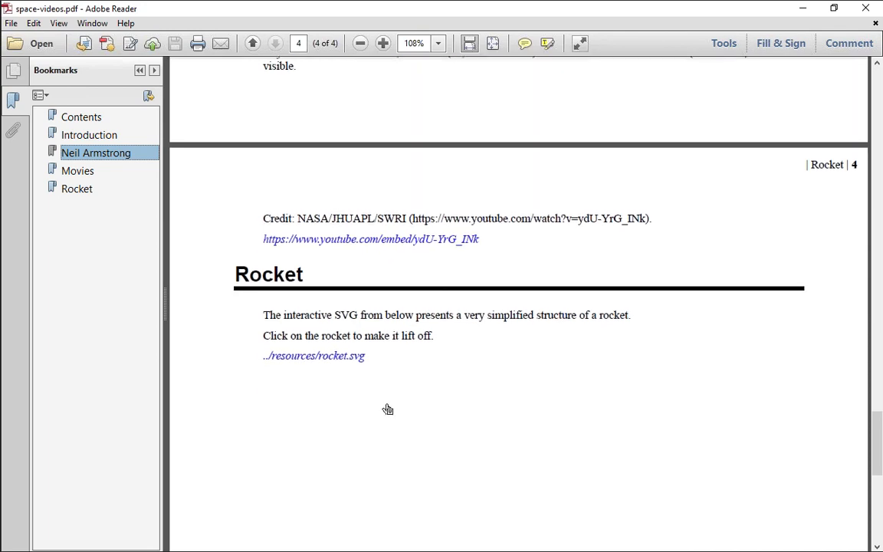
{"action": "scroll", "coordinate": [347, 429], "scroll_direction": "up", "scroll_amount": 5}
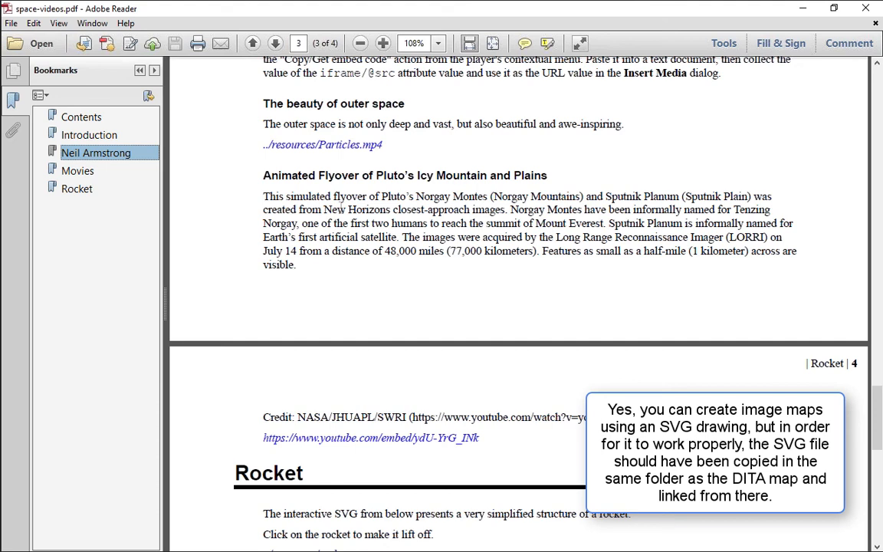
{"action": "left_click", "coordinate": [868, 8]}
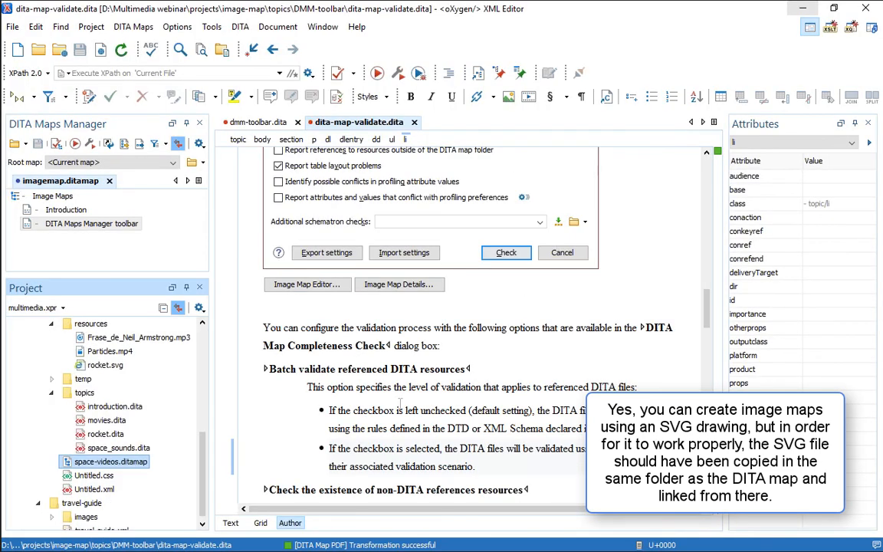
Insert rocket.svg from the space-multimedia resources folder as an inline image in the third Validation Process list item of dita-map-validate.dita.
{"action": "scroll", "coordinate": [399, 404], "scroll_direction": "up", "scroll_amount": 10}
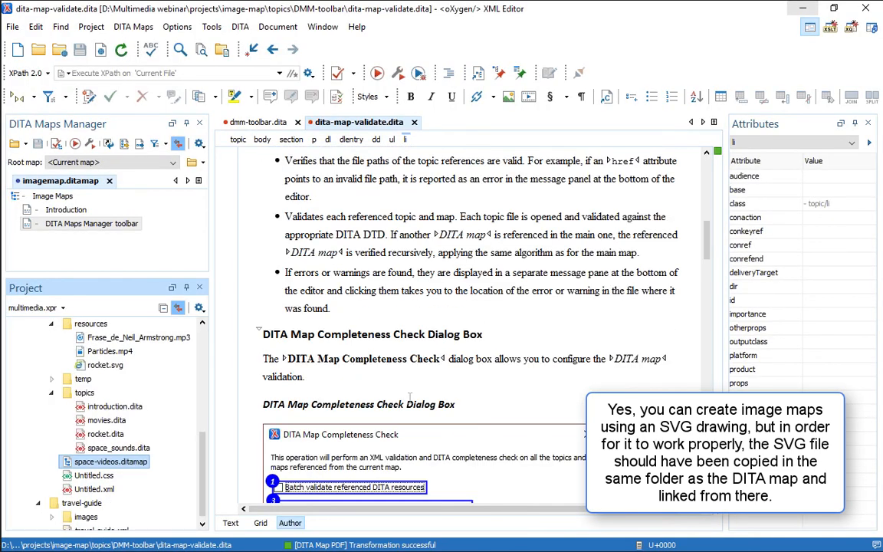
{"action": "left_click", "coordinate": [444, 263]}
{"action": "left_click", "coordinate": [347, 272]}
{"action": "left_click", "coordinate": [508, 97]}
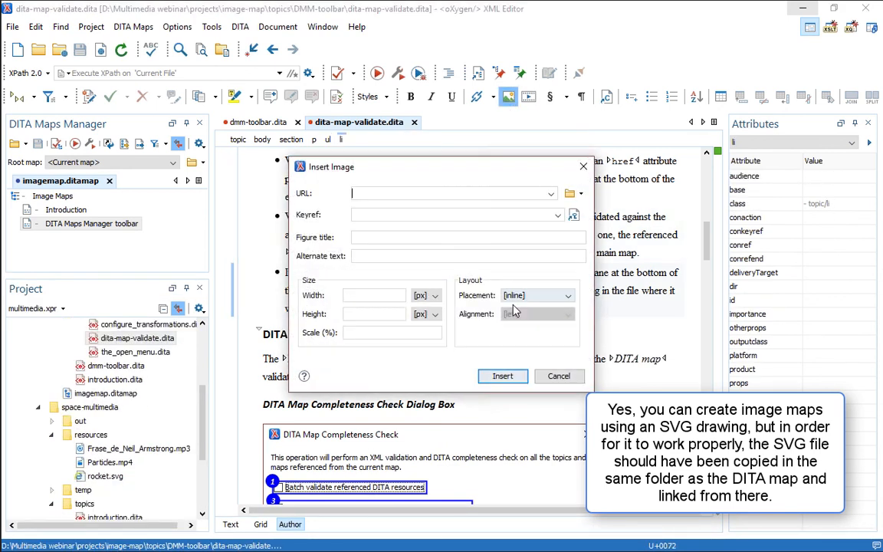
{"action": "left_click", "coordinate": [570, 193]}
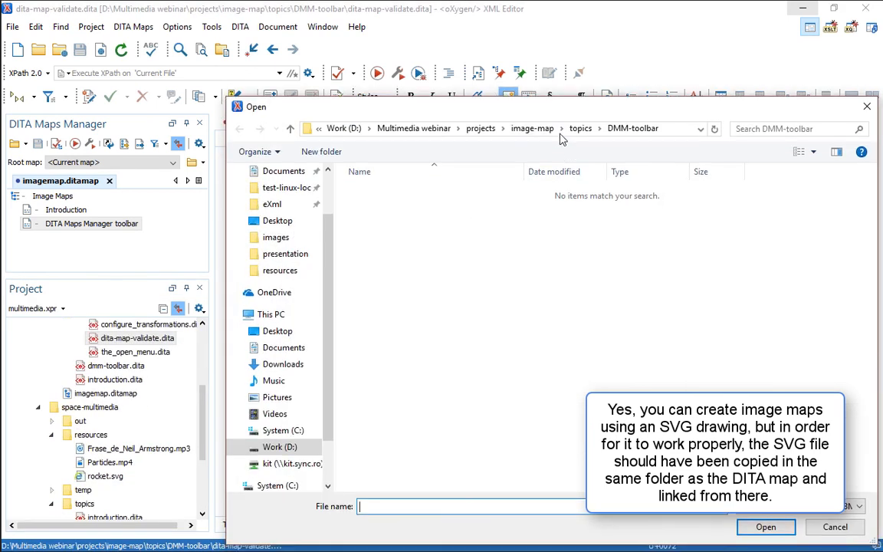
{"action": "left_click", "coordinate": [533, 128]}
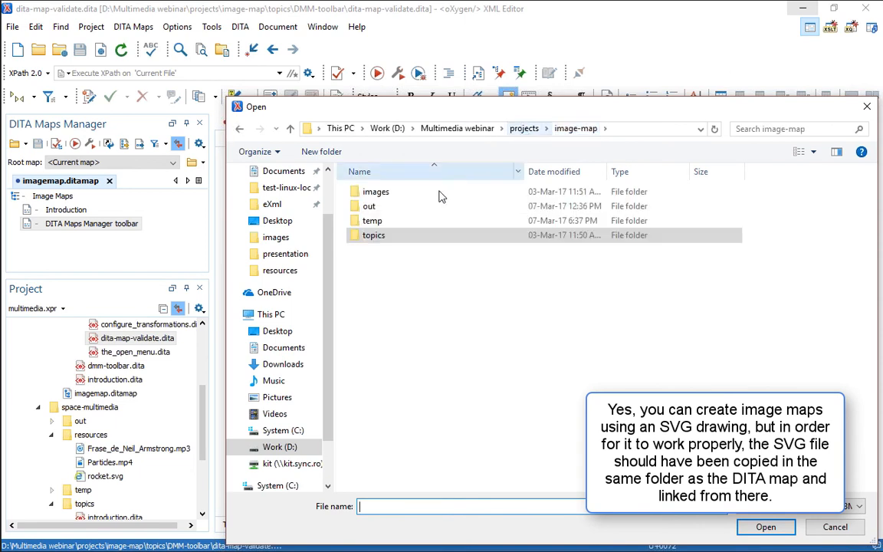
{"action": "double_click", "coordinate": [386, 191]}
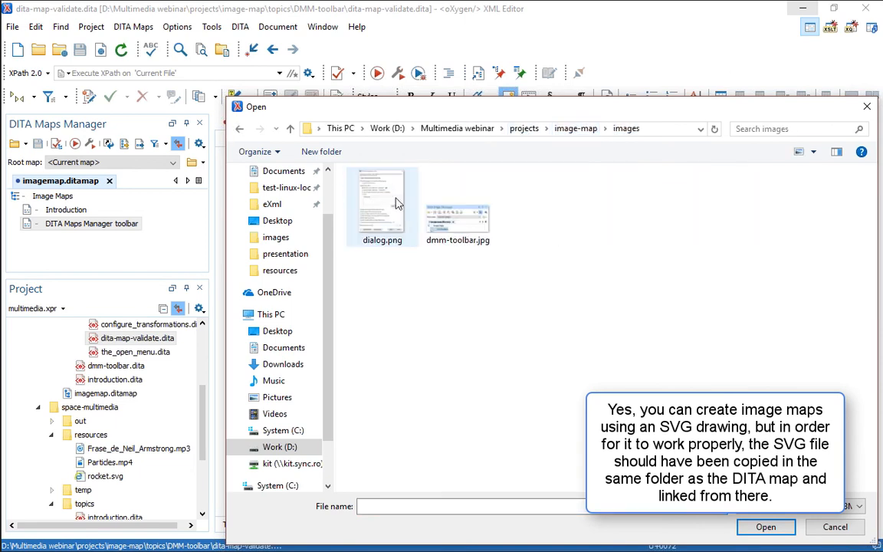
{"action": "left_click", "coordinate": [290, 128]}
{"action": "left_click", "coordinate": [507, 131]}
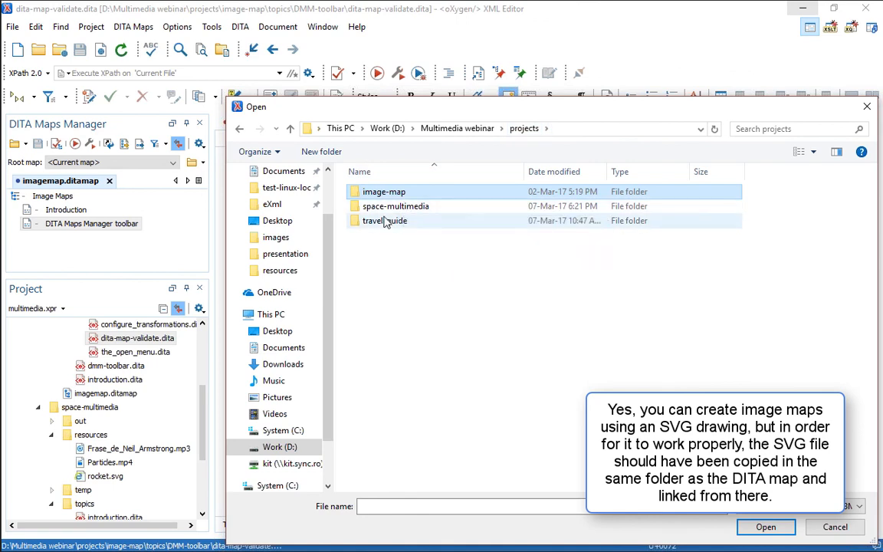
{"action": "double_click", "coordinate": [384, 207]}
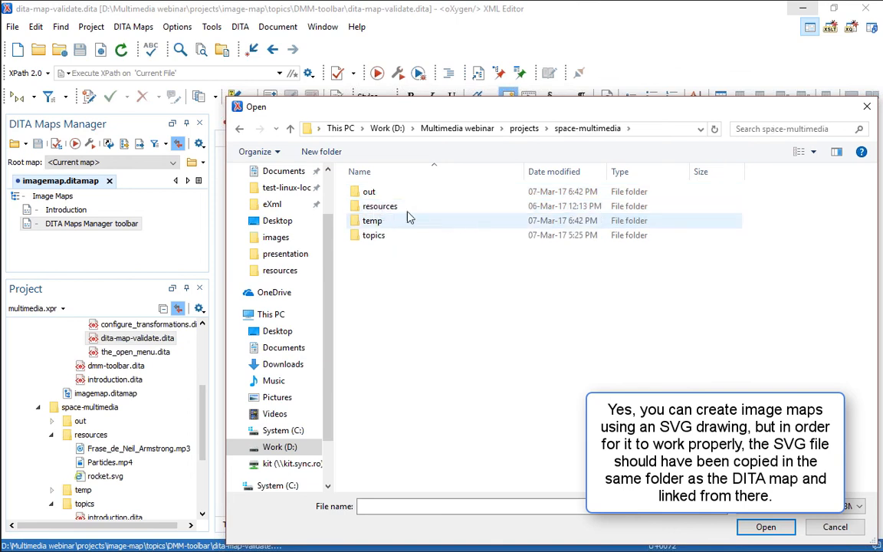
{"action": "double_click", "coordinate": [385, 207]}
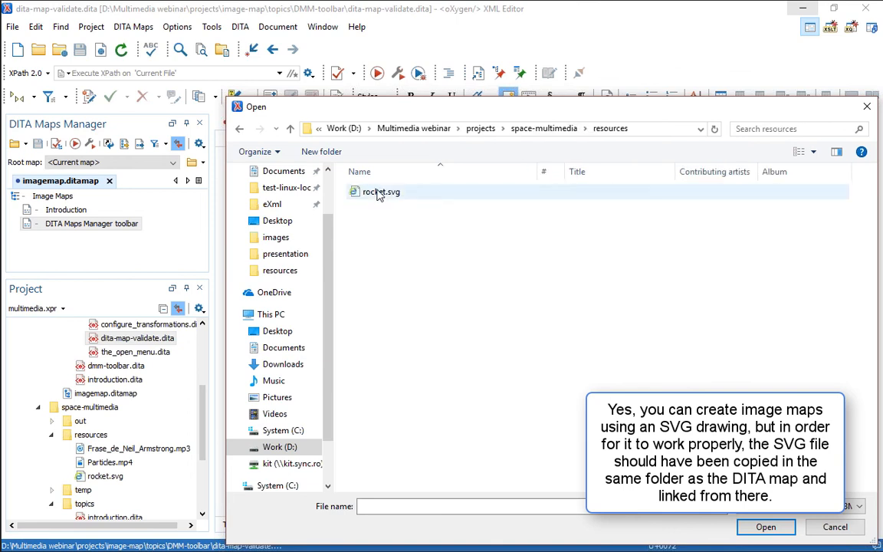
{"action": "left_click", "coordinate": [379, 192]}
{"action": "left_click", "coordinate": [766, 526]}
{"action": "left_click", "coordinate": [502, 376]}
Open the rocket image in the Image Map Editor and add a small rectangular area on the rocket's uppermost body section.
{"action": "left_click", "coordinate": [651, 312]}
{"action": "left_click", "coordinate": [450, 339]}
{"action": "right_click", "coordinate": [450, 339]}
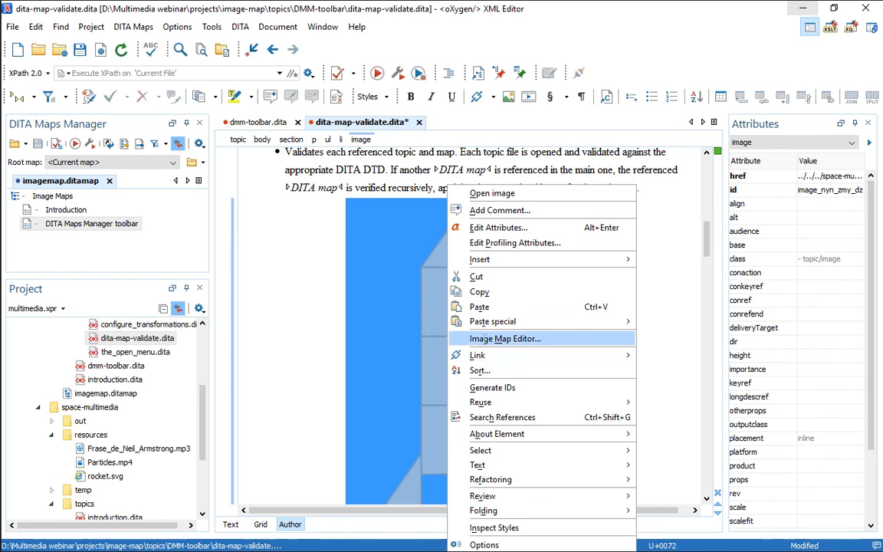
{"action": "left_click", "coordinate": [491, 338]}
{"action": "left_click", "coordinate": [101, 98]}
{"action": "left_click_drag", "start_coordinate": [291, 156], "coordinate": [366, 217]}
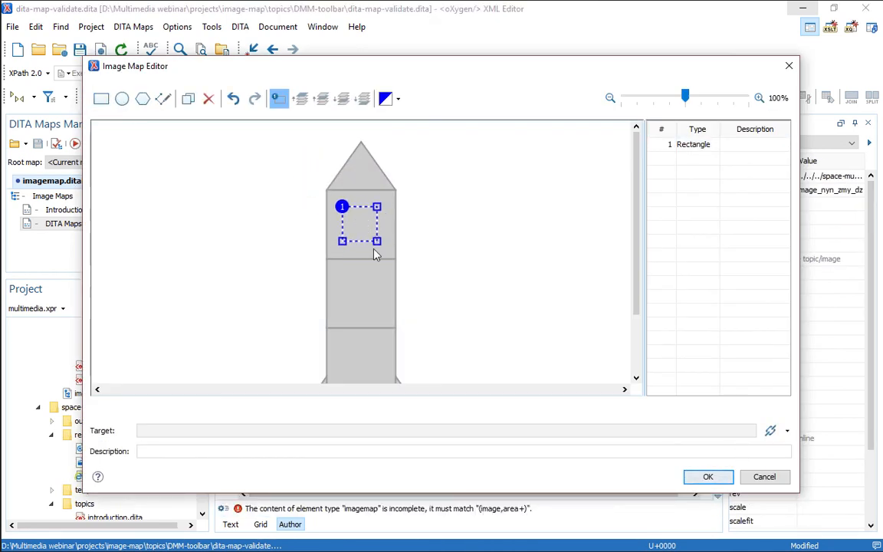
Link the rectangle to the configure_transformations topic in configure_transformations.dita, apply the image map, and save the topic.
{"action": "left_click", "coordinate": [786, 431]}
{"action": "left_click", "coordinate": [788, 432]}
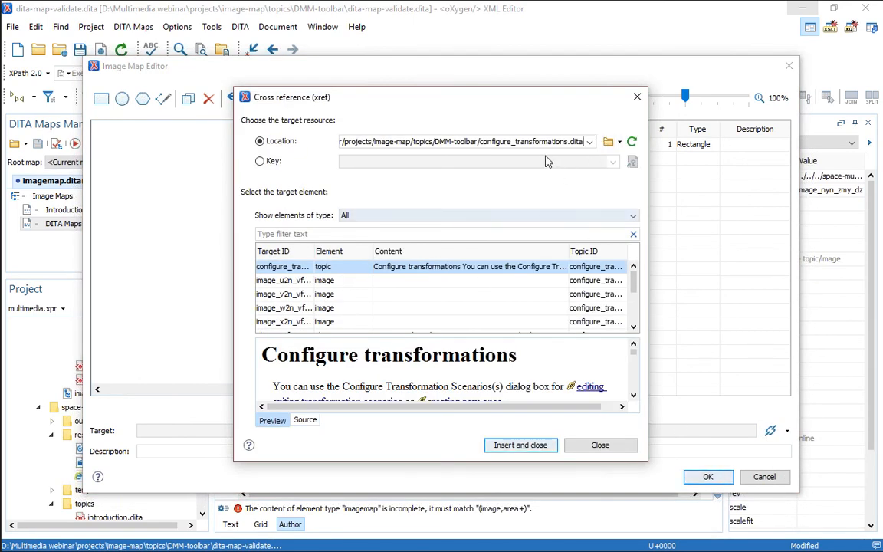
{"action": "left_click", "coordinate": [529, 445]}
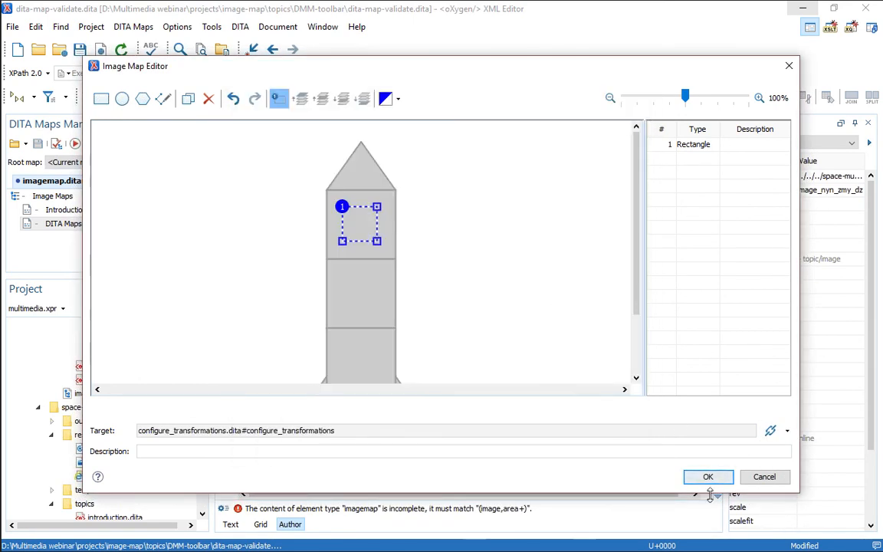
{"action": "left_click", "coordinate": [713, 479]}
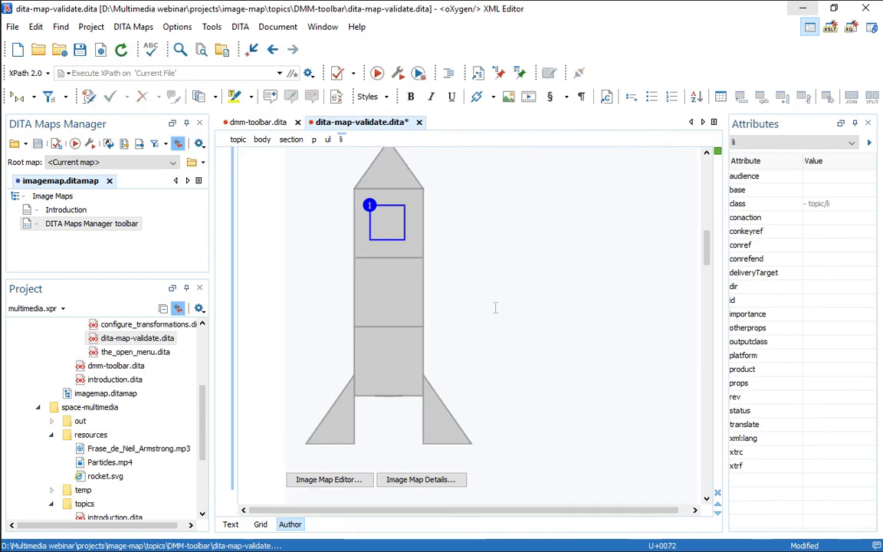
{"action": "key", "text": "ctrl+s"}
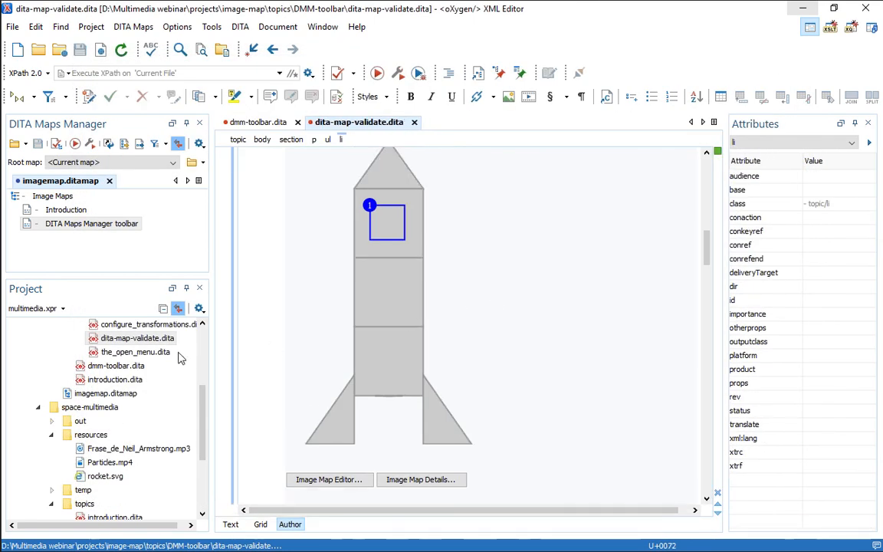
{"action": "left_click", "coordinate": [84, 223]}
{"action": "left_click", "coordinate": [75, 145]}
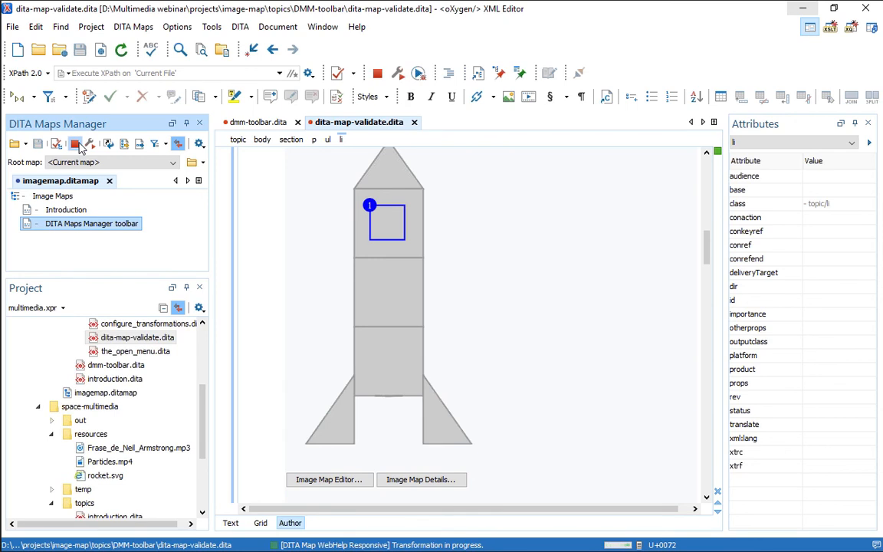
{"action": "left_click", "coordinate": [75, 144]}
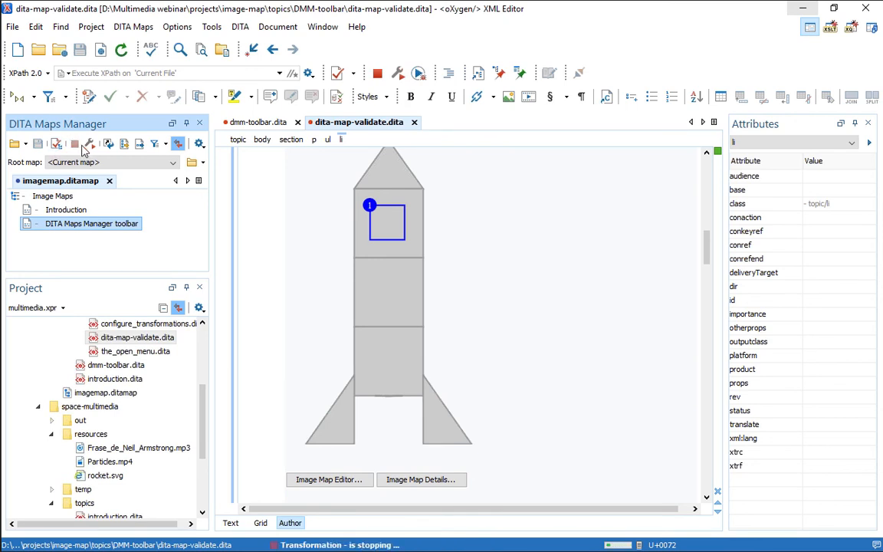
Run the DITA Map WebHelp Responsive transformation scenario on imagemap.ditamap.
{"action": "left_click", "coordinate": [90, 144]}
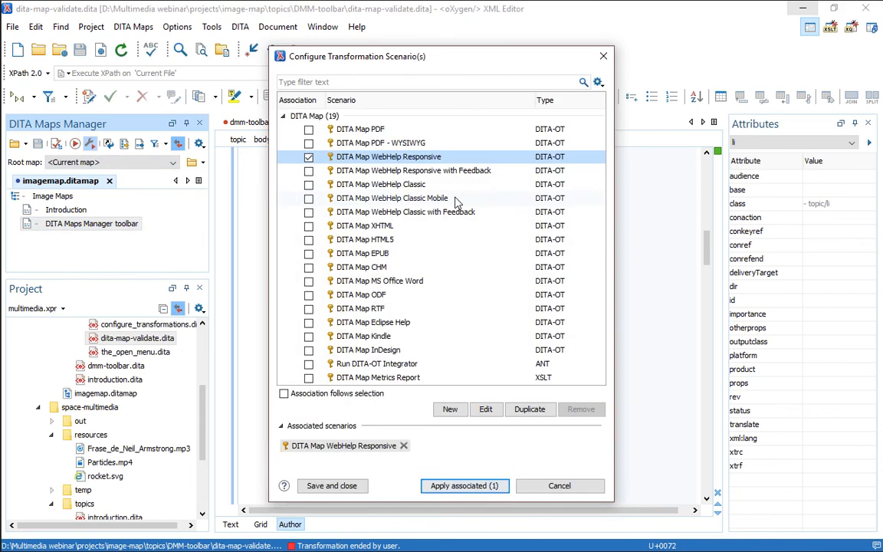
{"action": "left_click", "coordinate": [308, 156]}
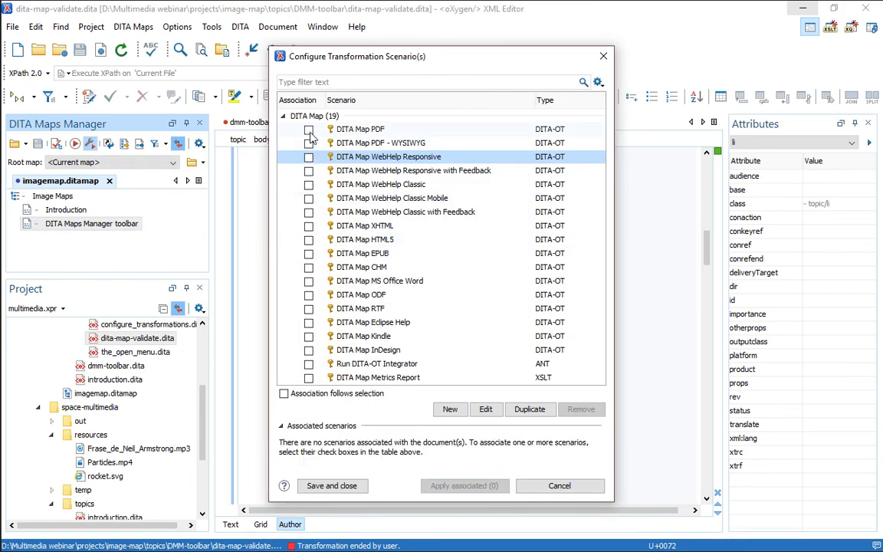
{"action": "left_click", "coordinate": [308, 157]}
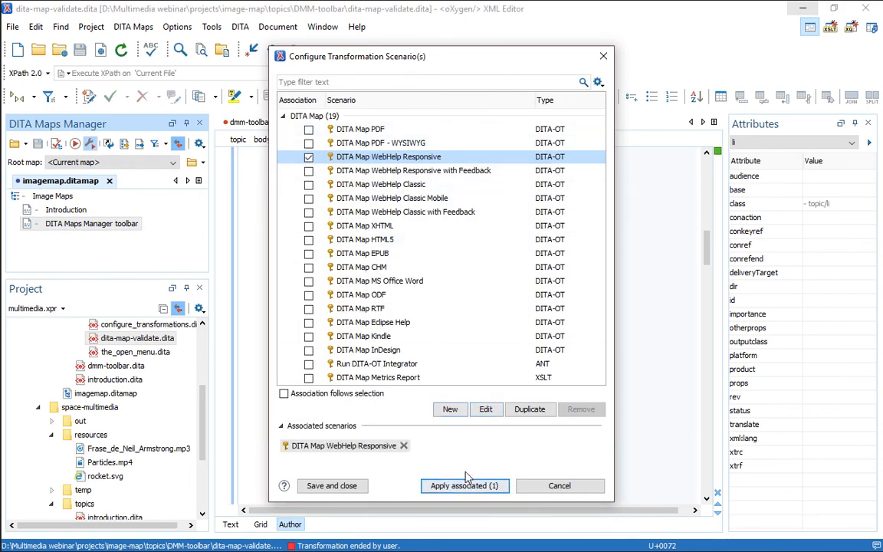
{"action": "left_click", "coordinate": [465, 486]}
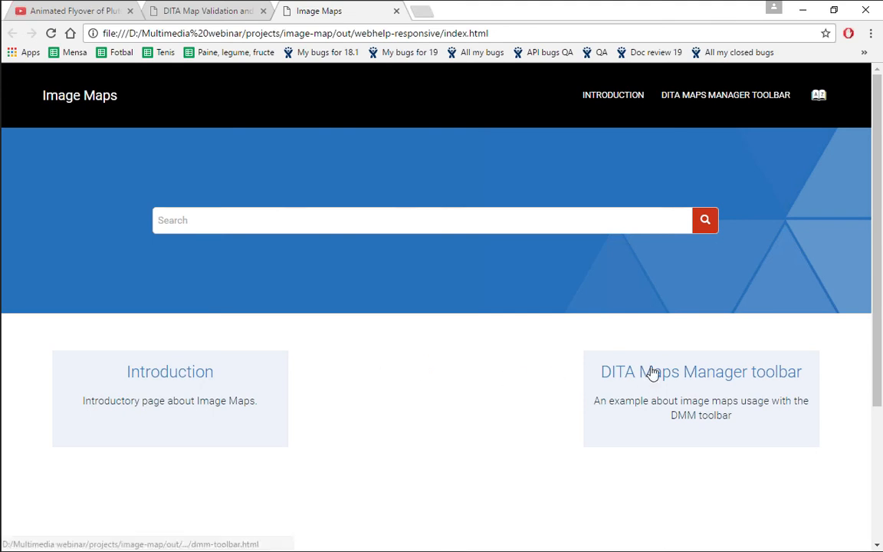
Open the published DITA Maps Manager toolbar topic, follow its image map's validation area, and examine the linked page for the rocket image.
{"action": "left_click", "coordinate": [652, 373]}
{"action": "scroll", "coordinate": [351, 285], "scroll_direction": "down", "scroll_amount": 2}
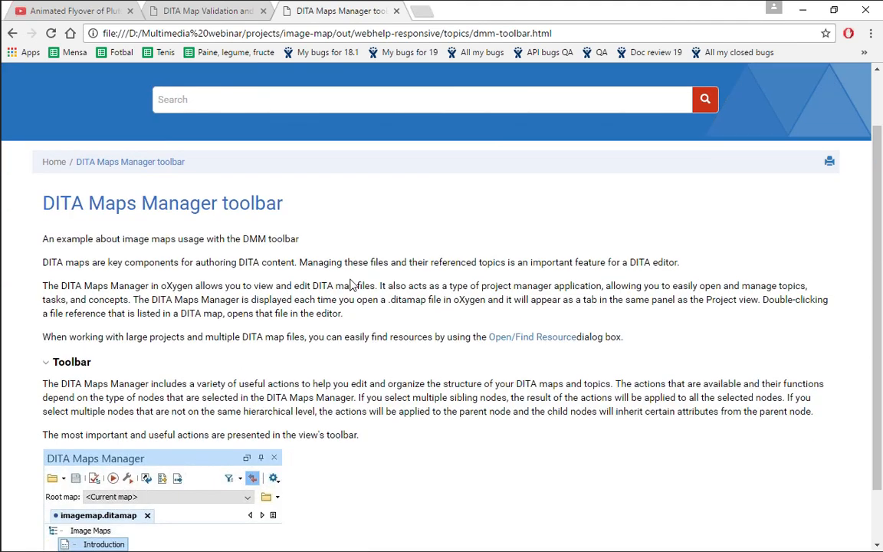
{"action": "scroll", "coordinate": [352, 286], "scroll_direction": "down", "scroll_amount": 2}
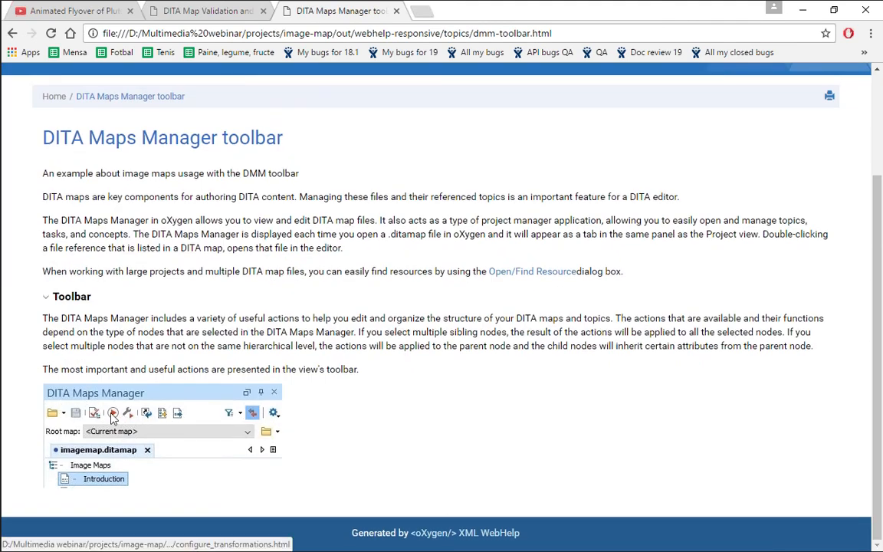
{"action": "left_click", "coordinate": [94, 413]}
{"action": "scroll", "coordinate": [351, 358], "scroll_direction": "down", "scroll_amount": 4}
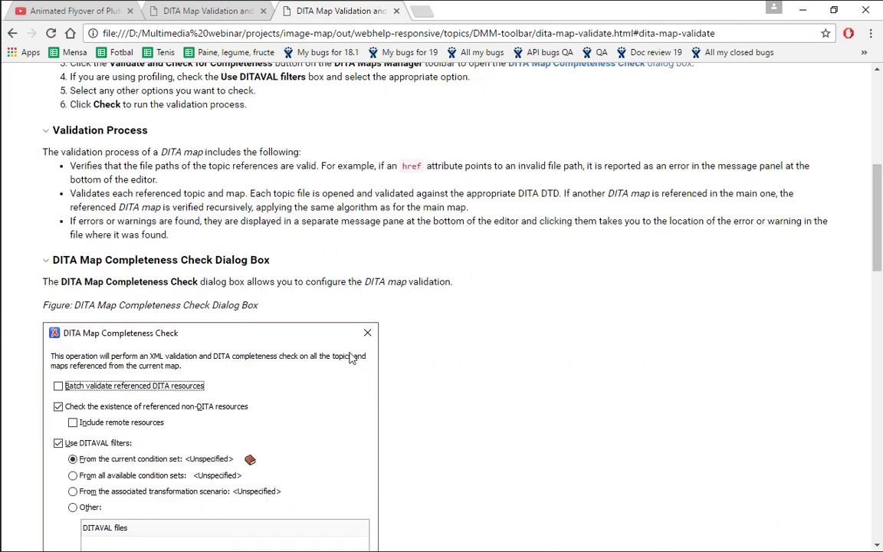
{"action": "scroll", "coordinate": [352, 358], "scroll_direction": "down", "scroll_amount": 10}
{"action": "scroll", "coordinate": [351, 355], "scroll_direction": "up", "scroll_amount": 2}
{"action": "scroll", "coordinate": [352, 355], "scroll_direction": "down", "scroll_amount": 15}
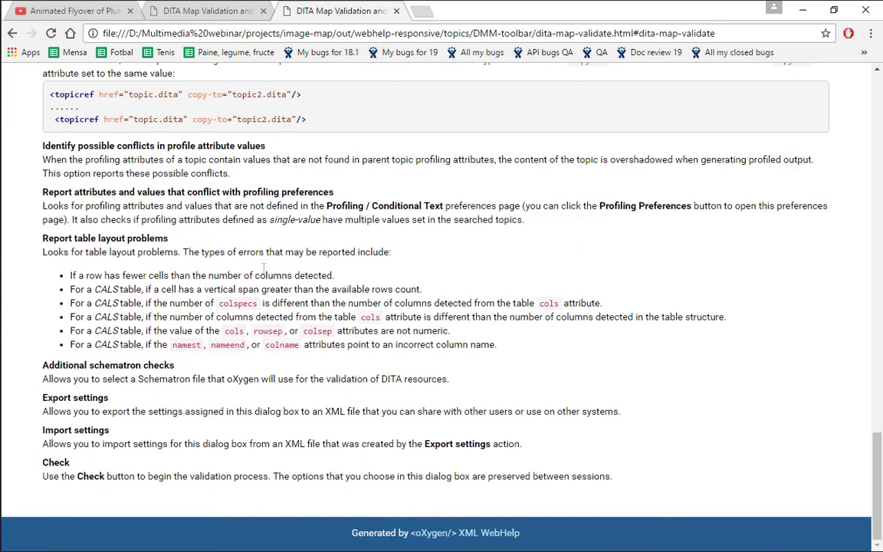
Return to the published toolbar topic, test the image map area for configuring transformations, and switch back to oXygen XML Editor.
{"action": "key", "text": "alt+Left"}
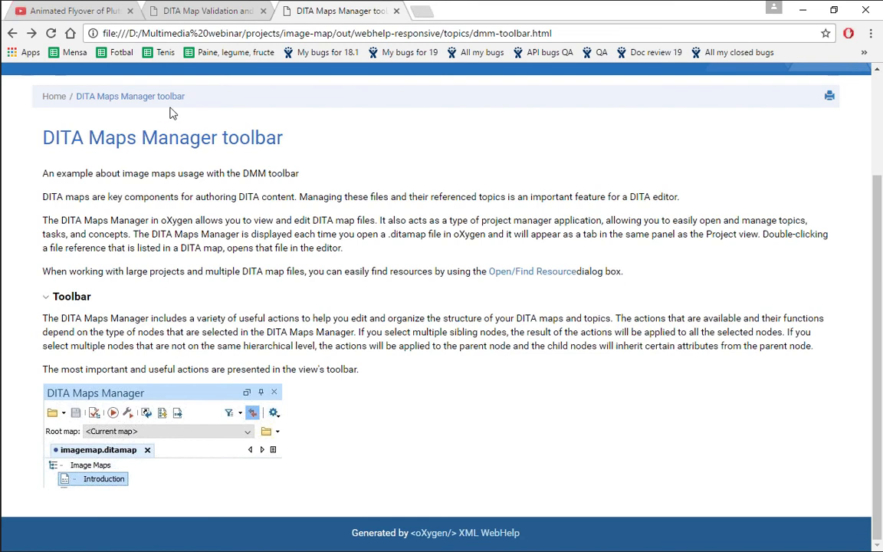
{"action": "scroll", "coordinate": [171, 113], "scroll_direction": "up", "scroll_amount": 3}
{"action": "key", "text": "alt+Left"}
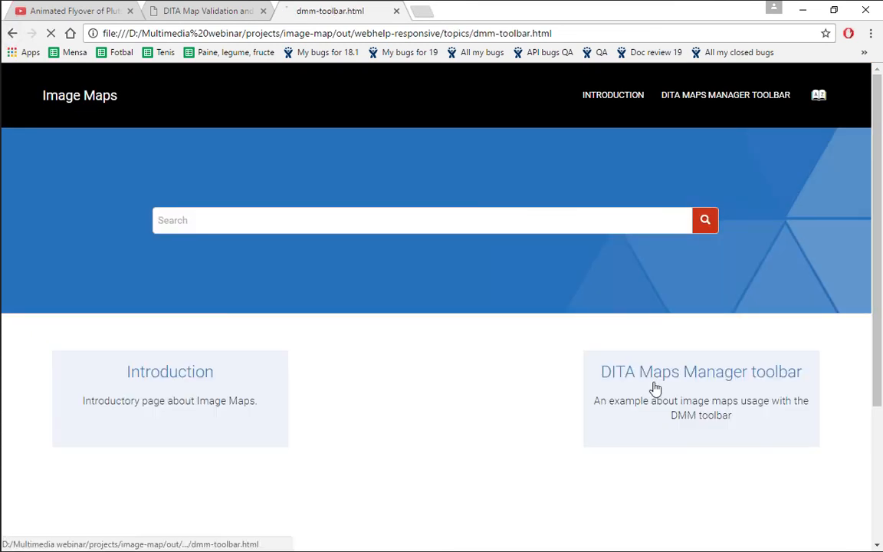
{"action": "left_click", "coordinate": [655, 388]}
{"action": "scroll", "coordinate": [62, 360], "scroll_direction": "down", "scroll_amount": 3}
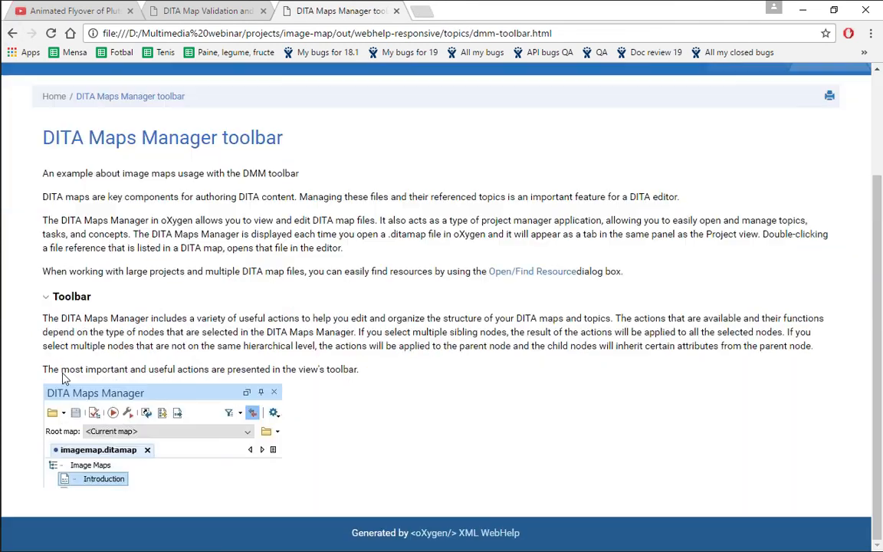
{"action": "left_click", "coordinate": [129, 414]}
{"action": "scroll", "coordinate": [364, 355], "scroll_direction": "down", "scroll_amount": 10}
{"action": "scroll", "coordinate": [363, 356], "scroll_direction": "up", "scroll_amount": 8}
{"action": "left_click", "coordinate": [255, 539]}
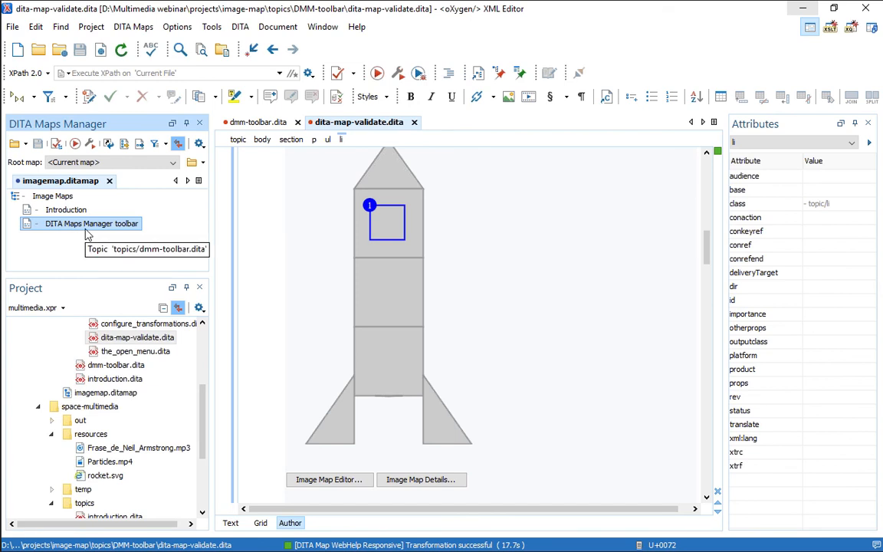
{"action": "left_click", "coordinate": [91, 145]}
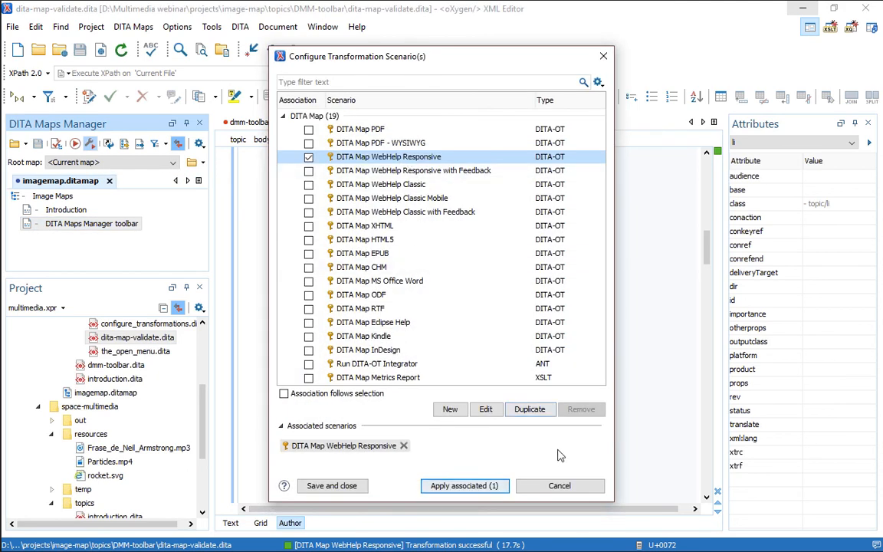
{"action": "left_click", "coordinate": [560, 485]}
{"action": "scroll", "coordinate": [408, 276], "scroll_direction": "up", "scroll_amount": 3}
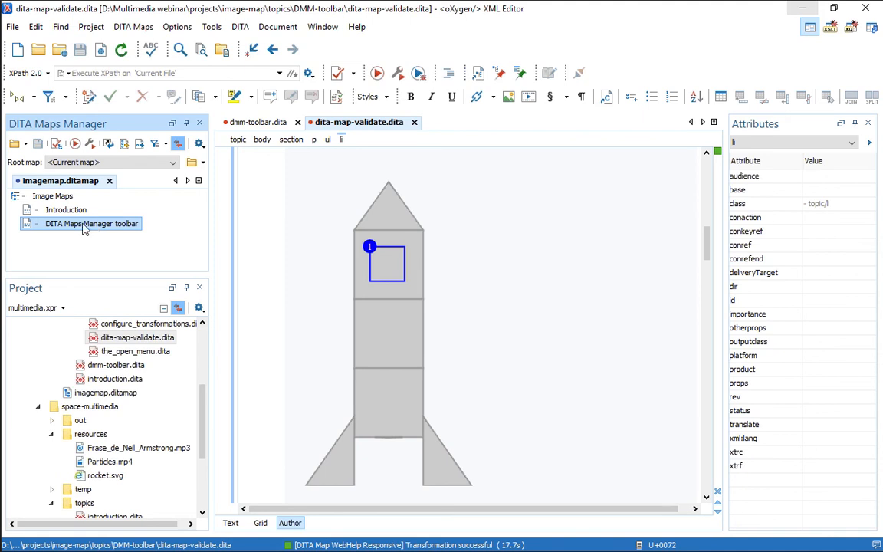
Switch to Chrome and examine the DITA Map Validation page and the Configure transformations page in the published output.
{"action": "mouse_move", "coordinate": [260, 540]}
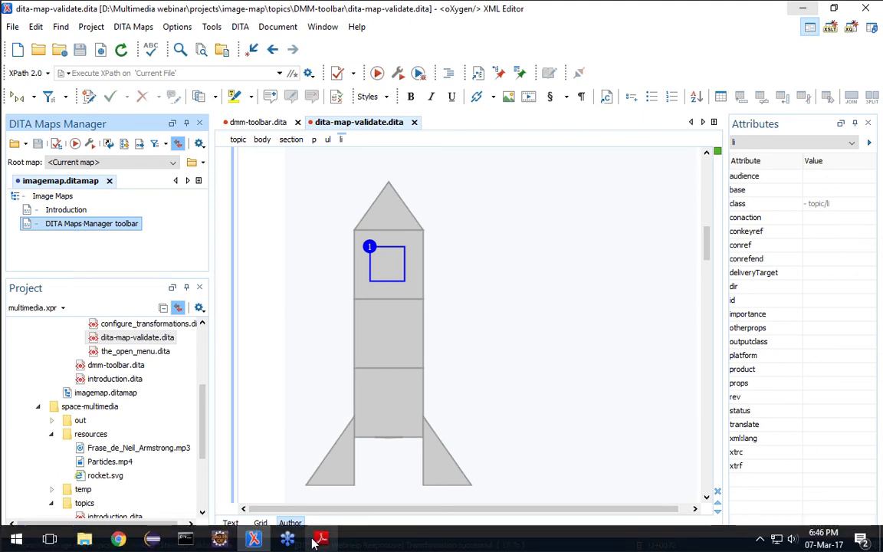
{"action": "left_click", "coordinate": [118, 539]}
{"action": "scroll", "coordinate": [163, 466], "scroll_direction": "up", "scroll_amount": 6}
{"action": "left_click", "coordinate": [203, 9]}
{"action": "scroll", "coordinate": [285, 340], "scroll_direction": "down", "scroll_amount": 1}
{"action": "scroll", "coordinate": [285, 340], "scroll_direction": "down", "scroll_amount": 5}
{"action": "scroll", "coordinate": [286, 340], "scroll_direction": "up", "scroll_amount": 18}
{"action": "scroll", "coordinate": [285, 339], "scroll_direction": "down", "scroll_amount": 2}
{"action": "key", "text": "ctrl+Tab"}
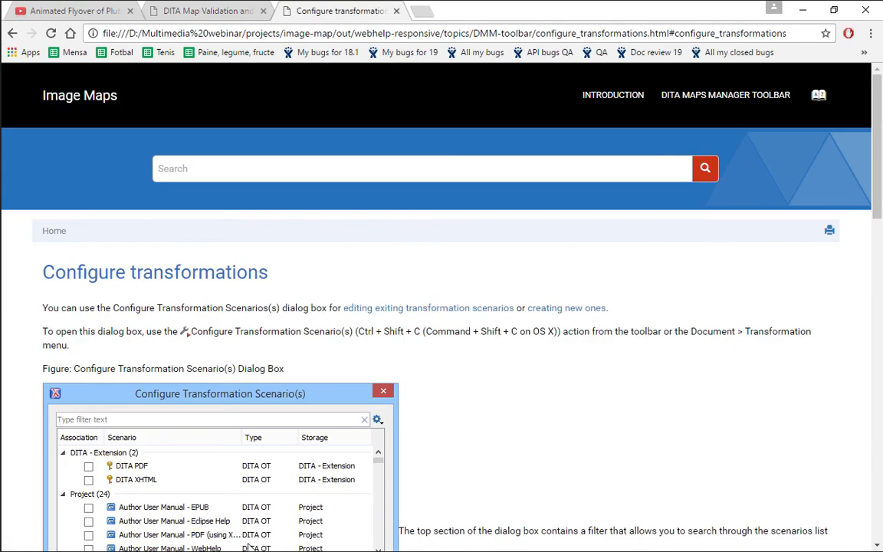
Show the closing slide of oxygenMultimedia.pdf in Adobe Reader, and return to oXygen XML Editor to review the rocket image map in dita-map-validate.dita.
{"action": "left_click", "coordinate": [318, 541]}
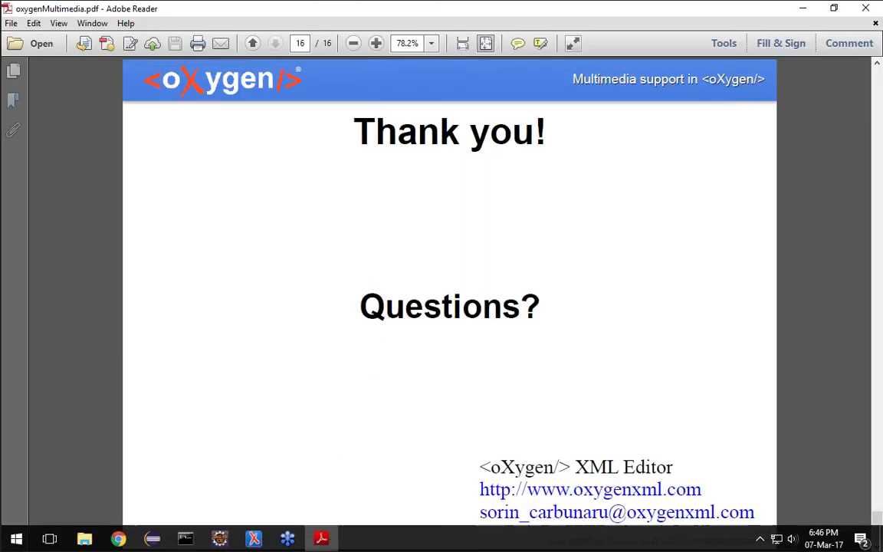
{"action": "left_click", "coordinate": [253, 546]}
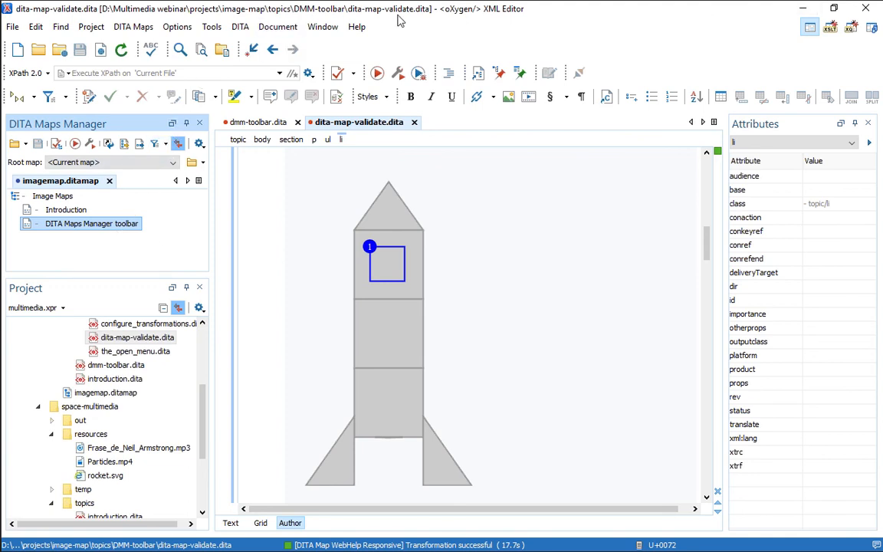
{"action": "scroll", "coordinate": [325, 309], "scroll_direction": "up", "scroll_amount": 5}
{"action": "scroll", "coordinate": [325, 309], "scroll_direction": "up", "scroll_amount": 10}
{"action": "scroll", "coordinate": [465, 322], "scroll_direction": "down", "scroll_amount": 12}
{"action": "scroll", "coordinate": [466, 322], "scroll_direction": "down", "scroll_amount": 12}
{"action": "scroll", "coordinate": [354, 343], "scroll_direction": "up", "scroll_amount": 6}
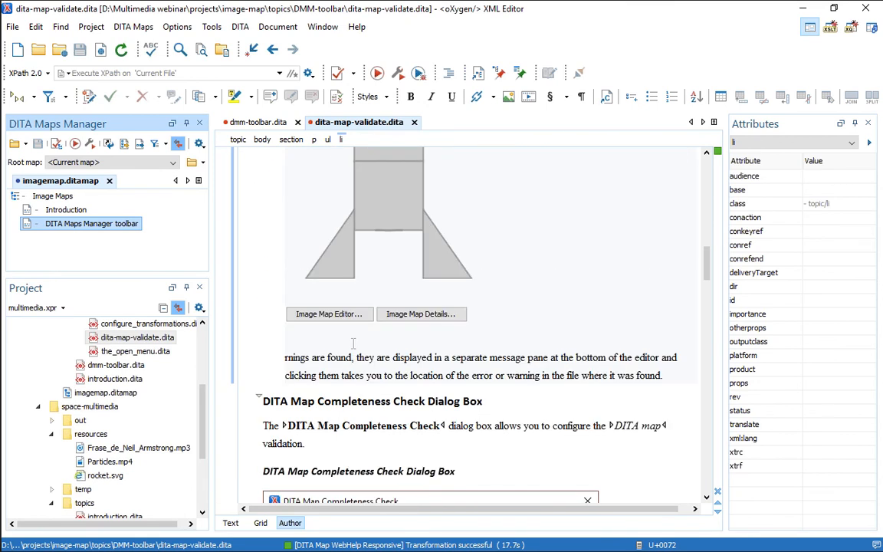